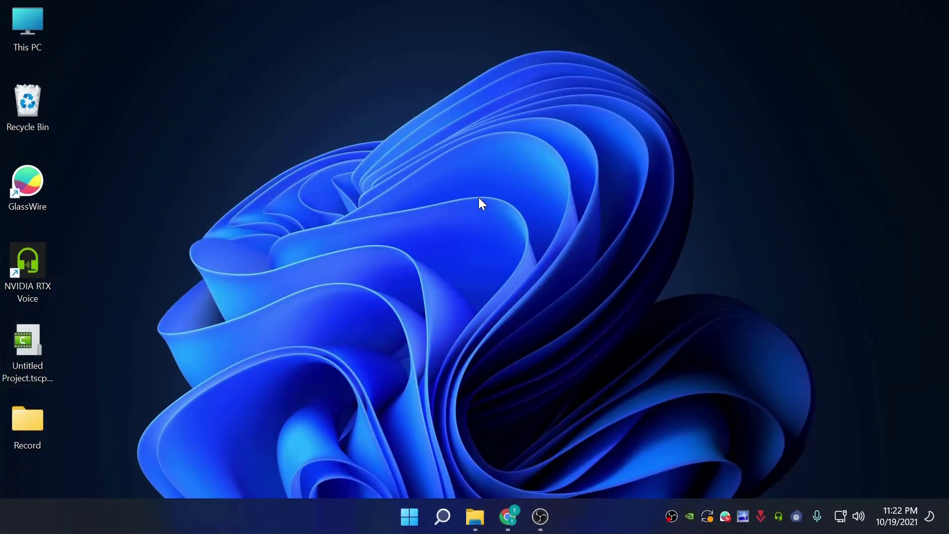
- Switch to Chrome, download the Windows 11 cursors concept v2 zip from MEGA, and show it in its folder
click(508, 516)
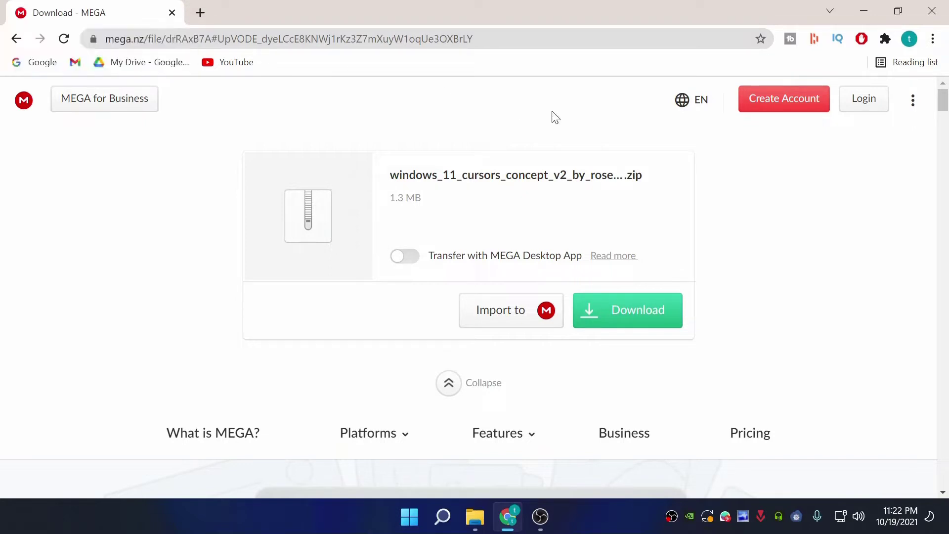
click(647, 324)
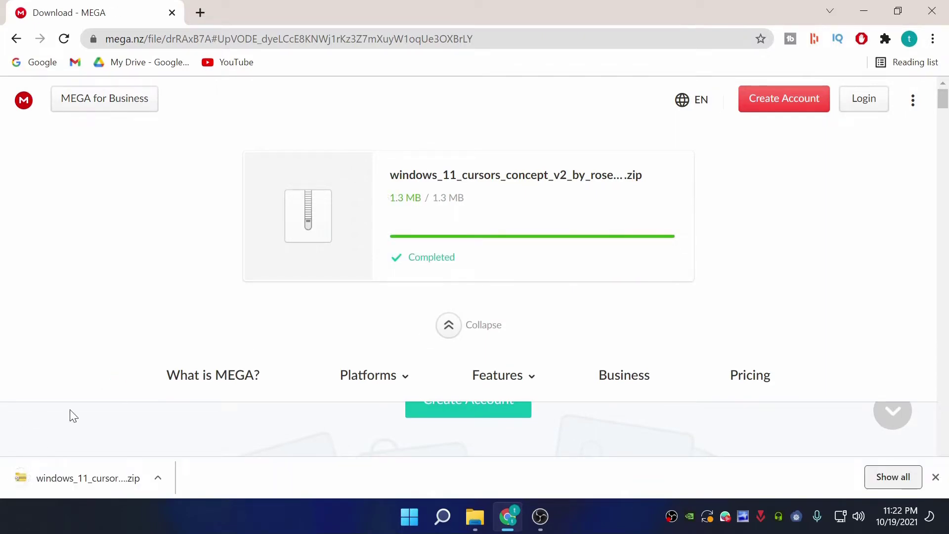
click(158, 479)
click(190, 428)
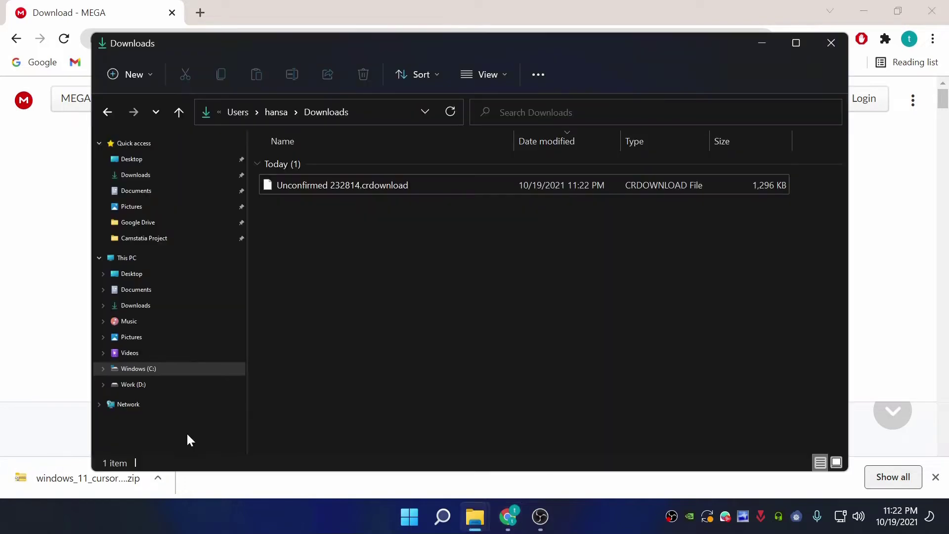
- Refresh the Downloads folder and extract the Windows 11 cursors zip to the suggested destination
right_click(347, 277)
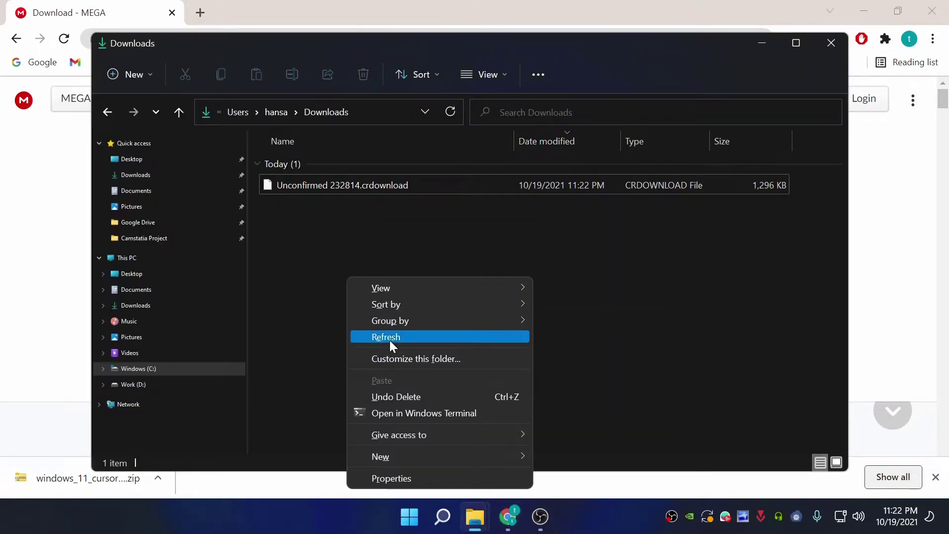
click(363, 337)
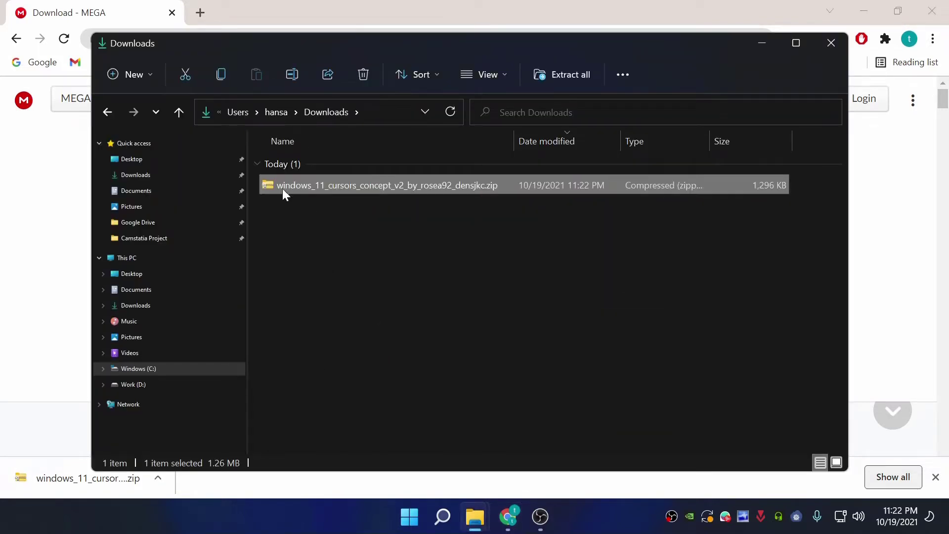
right_click(322, 179)
click(379, 168)
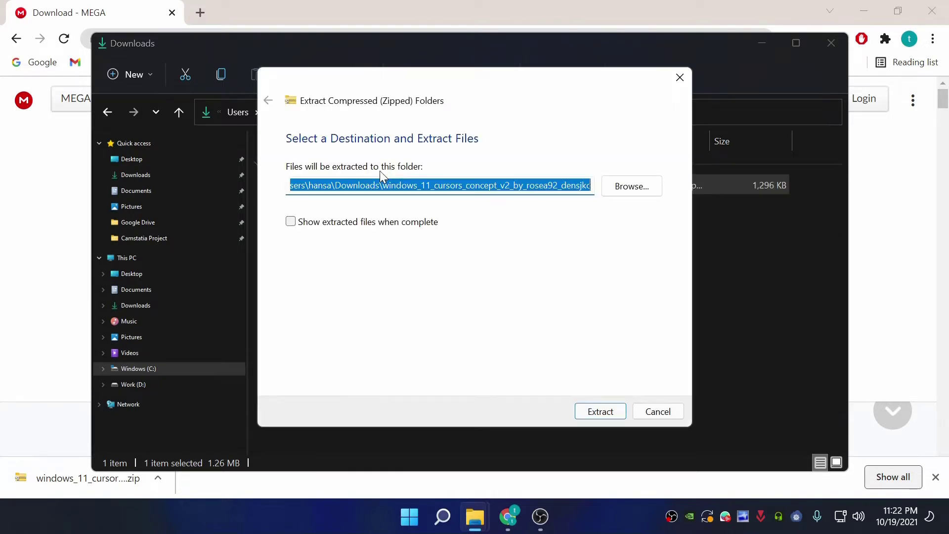
click(616, 407)
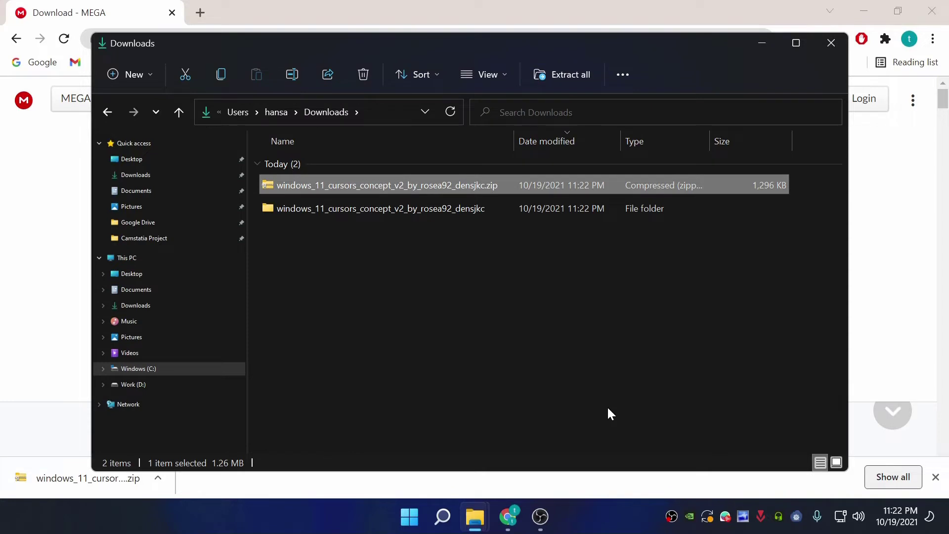
- Install the dark cursor set using Install.inf in the extracted package's dark folder
double_click(316, 208)
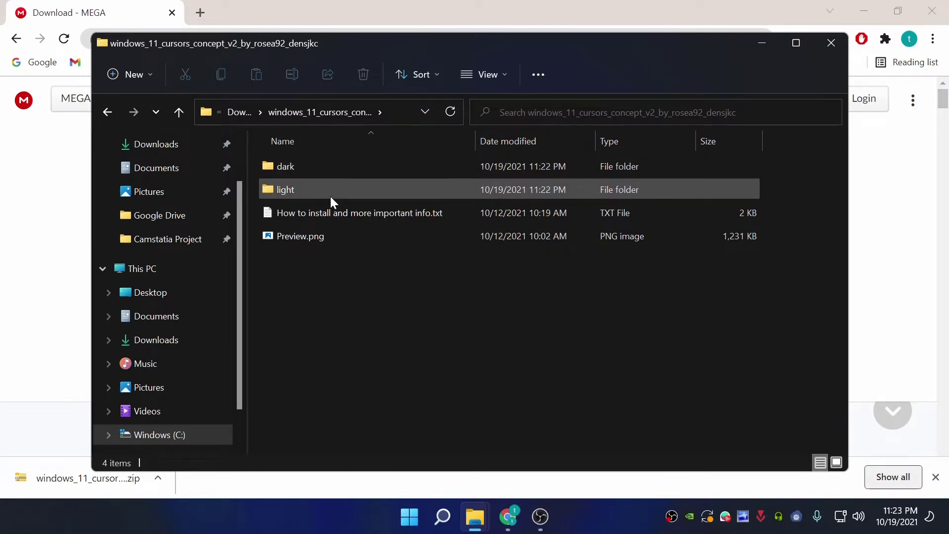
mouse_move(330, 196)
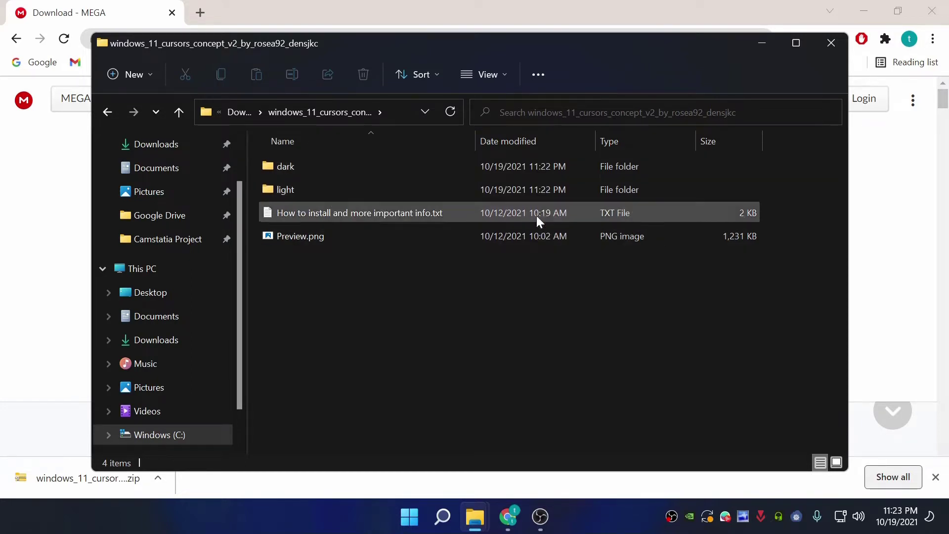
click(294, 167)
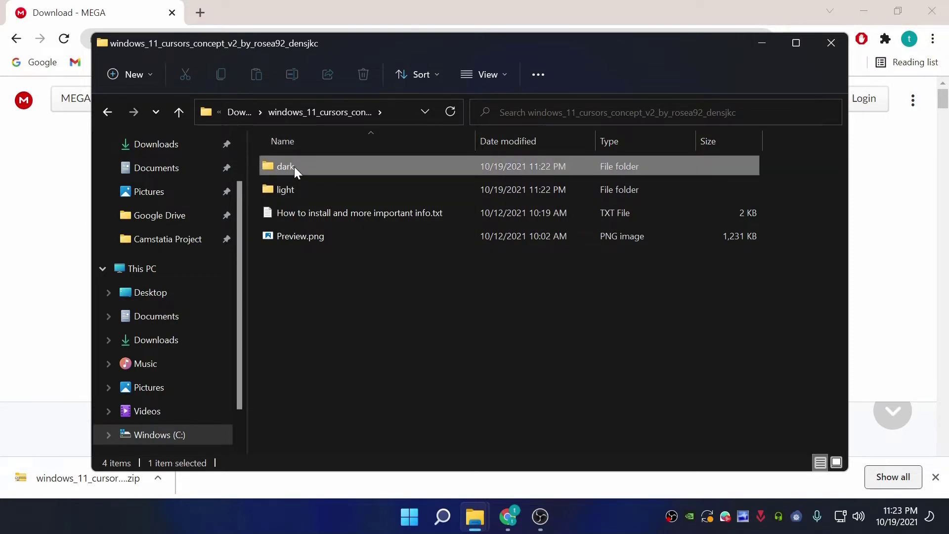
double_click(349, 171)
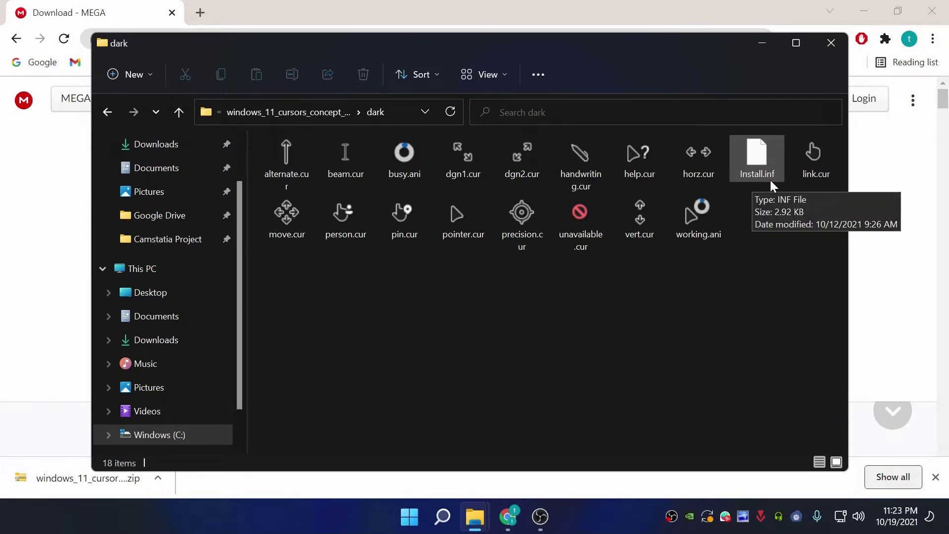
right_click(755, 162)
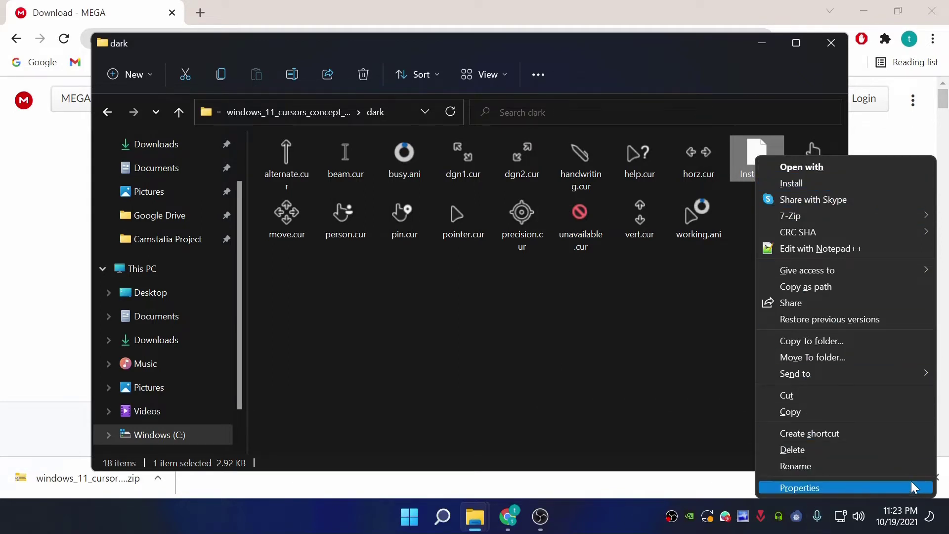
click(838, 181)
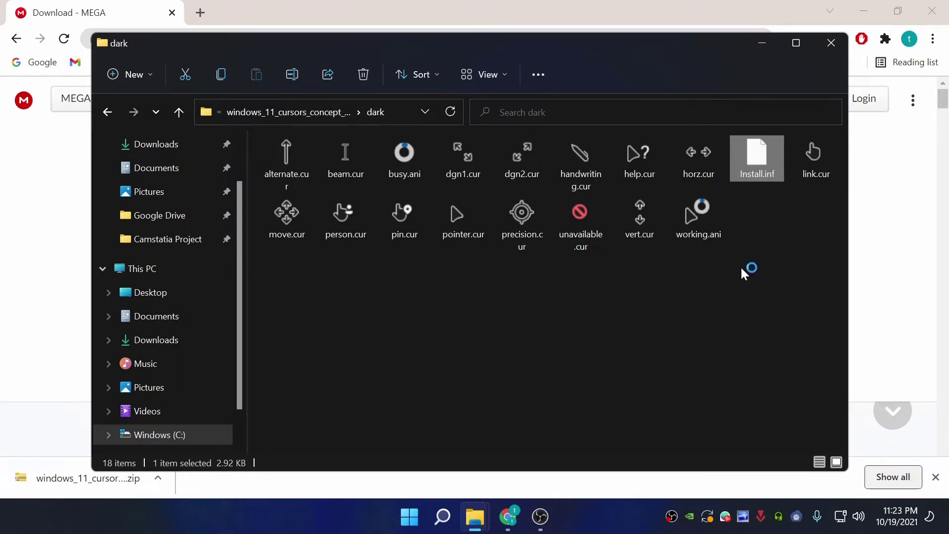
- Apply the "Windows 11 Cursors Dark v2 by Jepri Creations" pointer scheme in Mouse Properties, replacing the original scheme, and minimize File Explorer
mouse_move(552, 515)
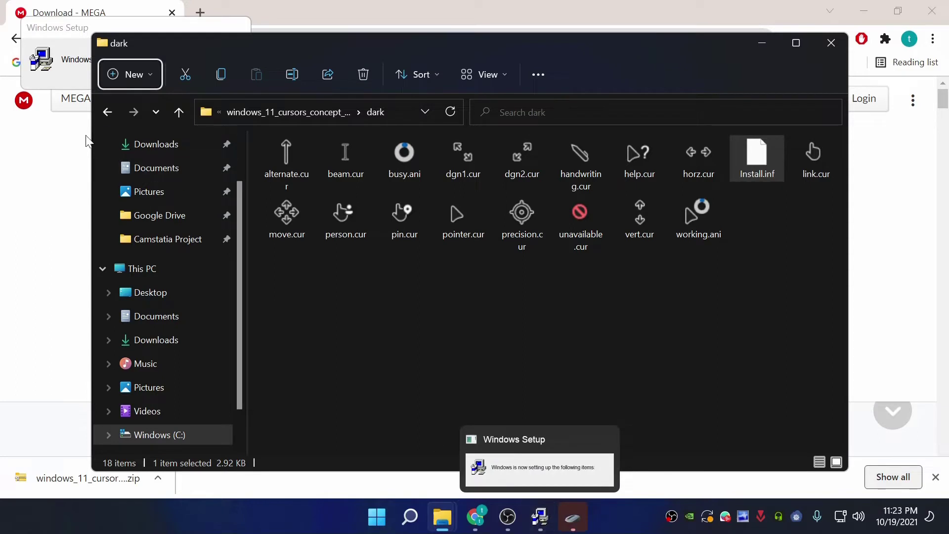
click(574, 517)
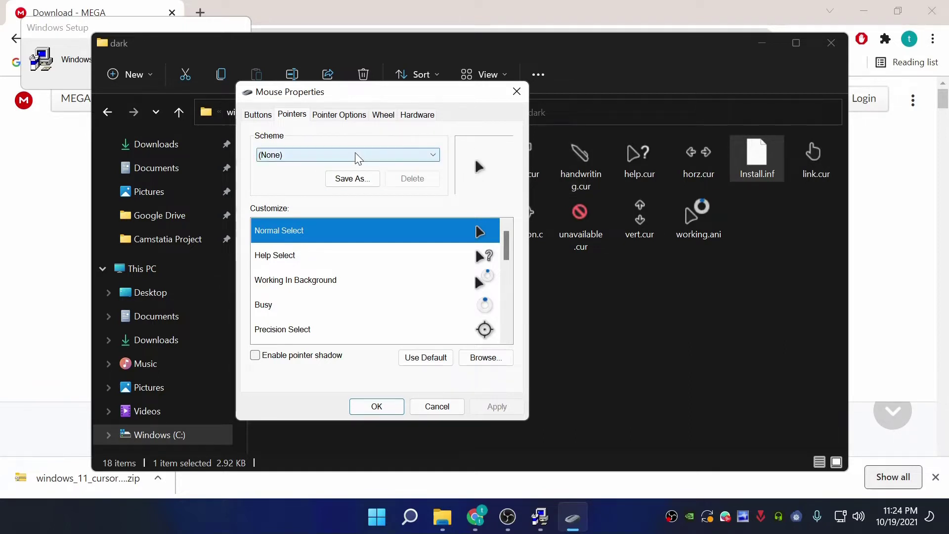
click(305, 155)
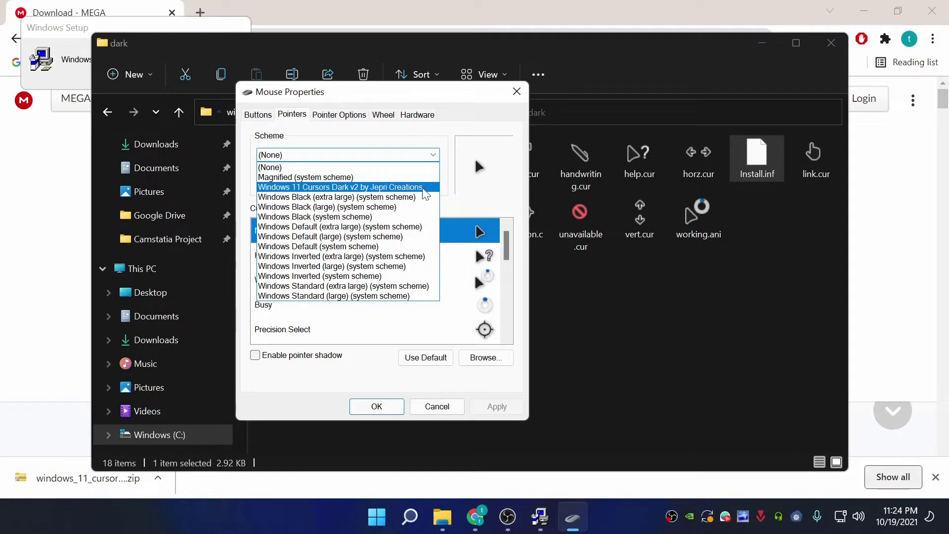
click(371, 187)
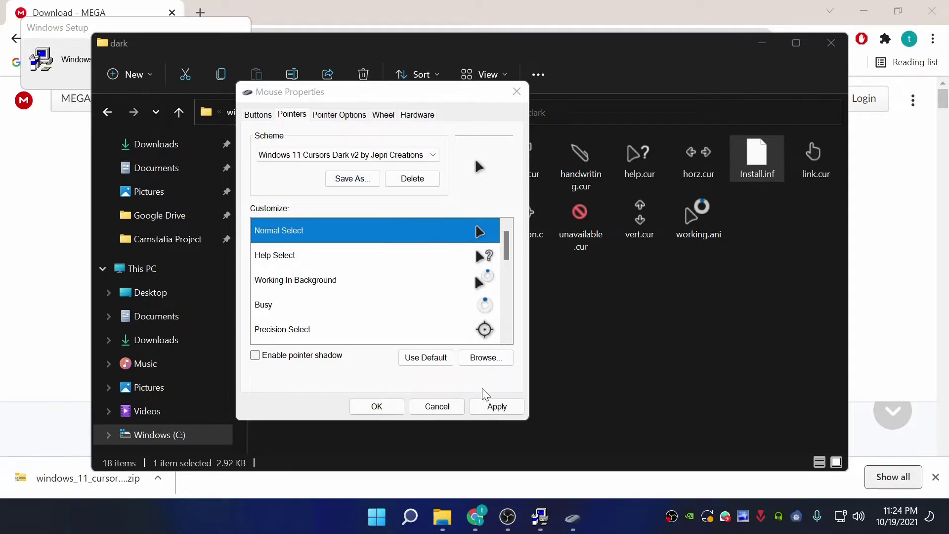
click(499, 407)
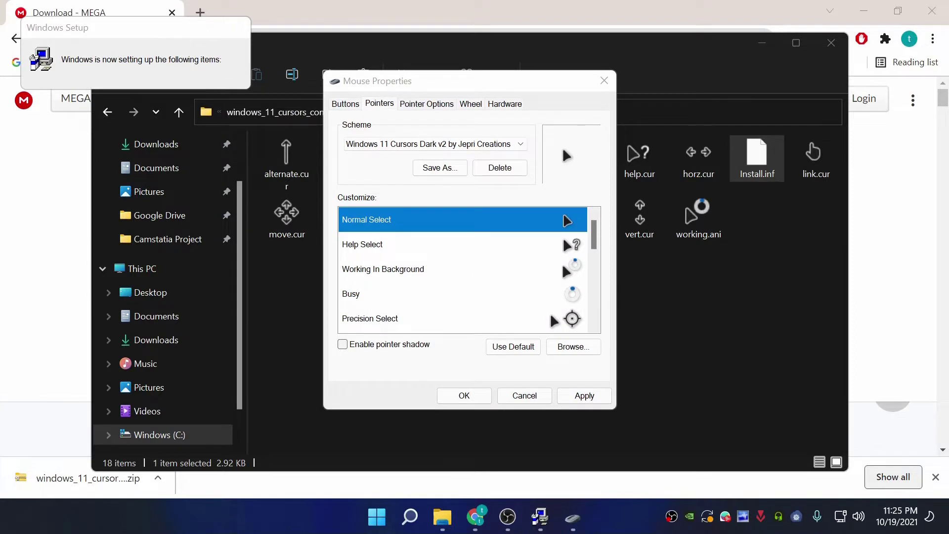
click(591, 394)
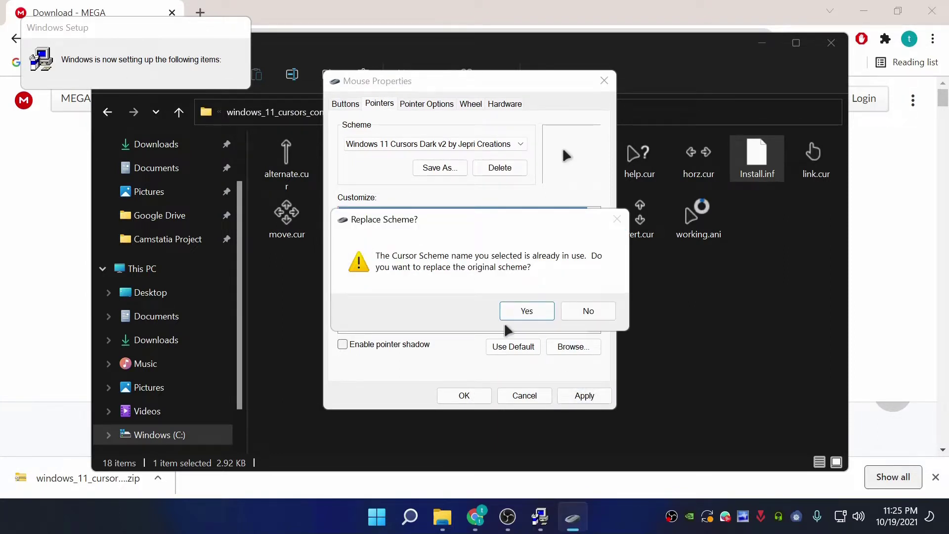
click(524, 312)
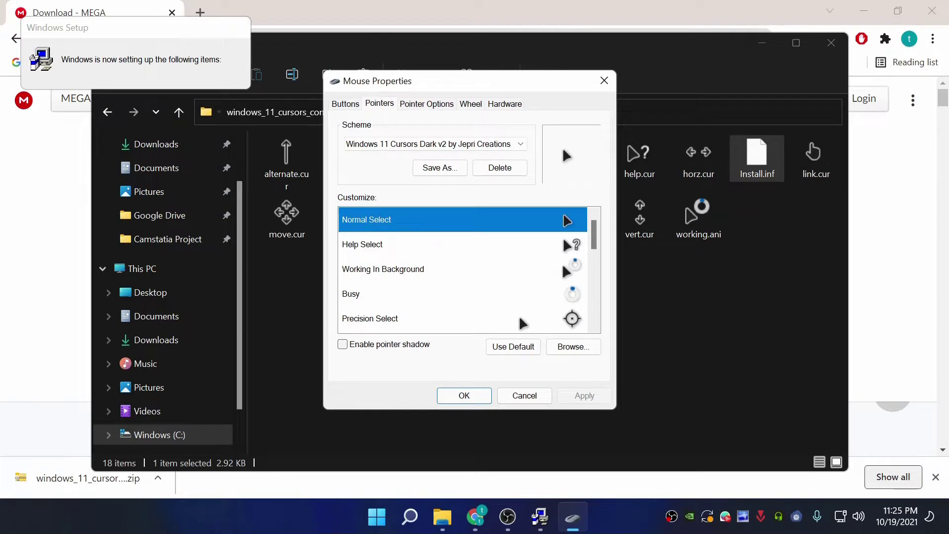
click(464, 398)
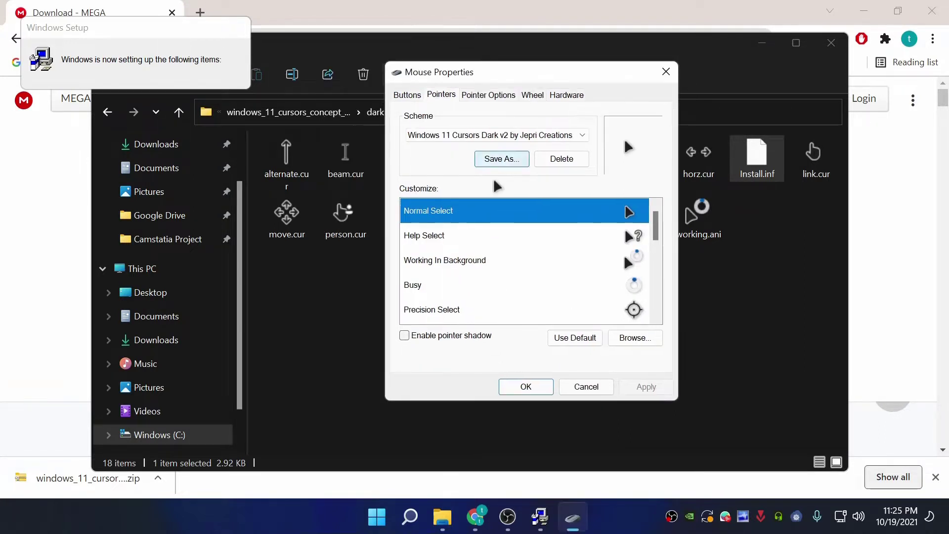
click(514, 388)
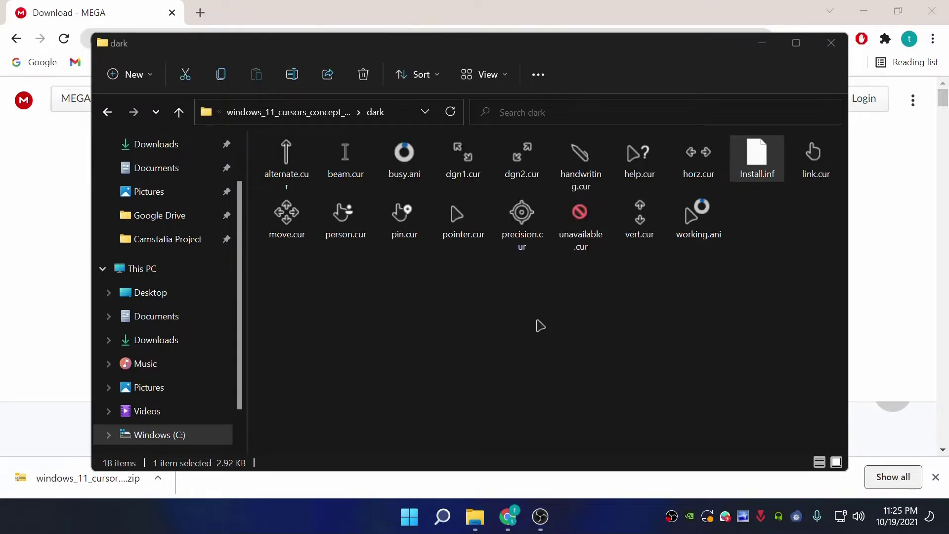
click(761, 44)
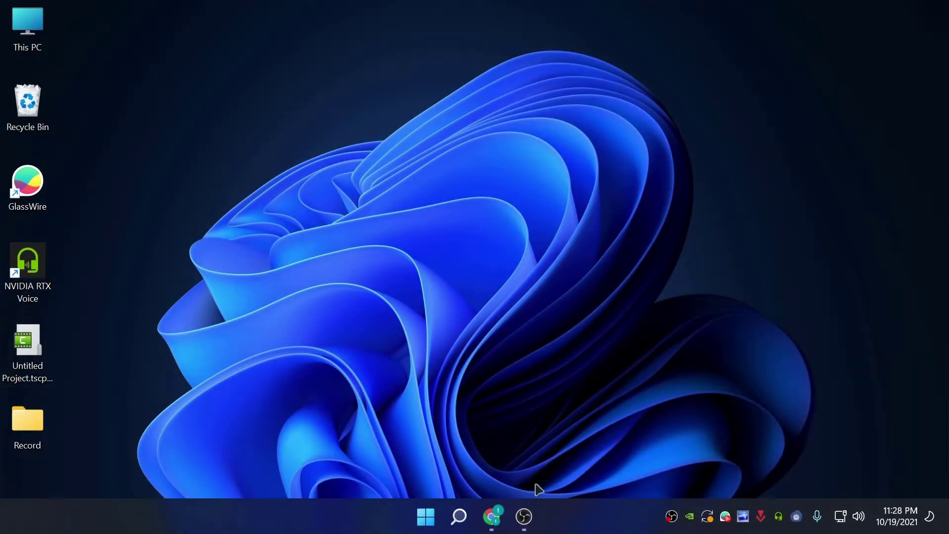
- Switch to Chrome and download the Lively Wallpaper v1.7.2.4 installer from the project's website
mouse_move(492, 516)
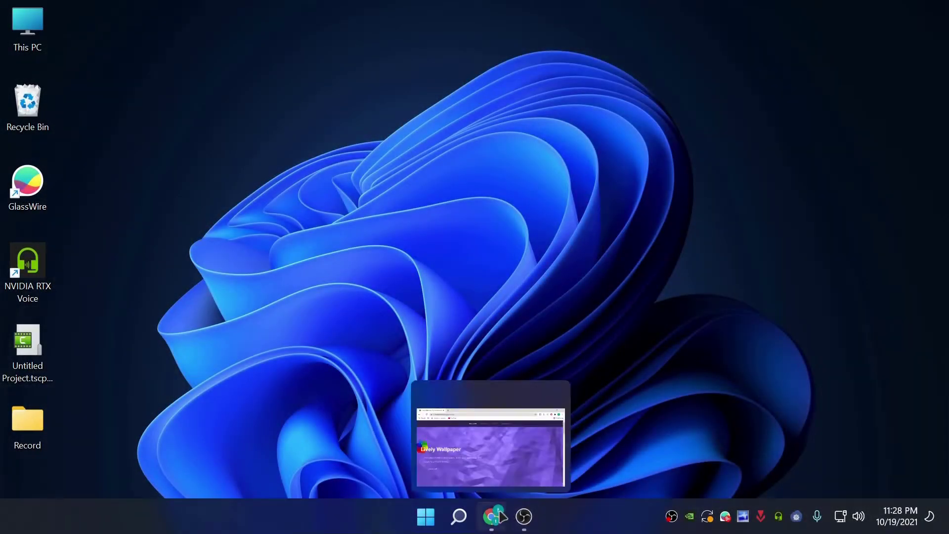
click(494, 435)
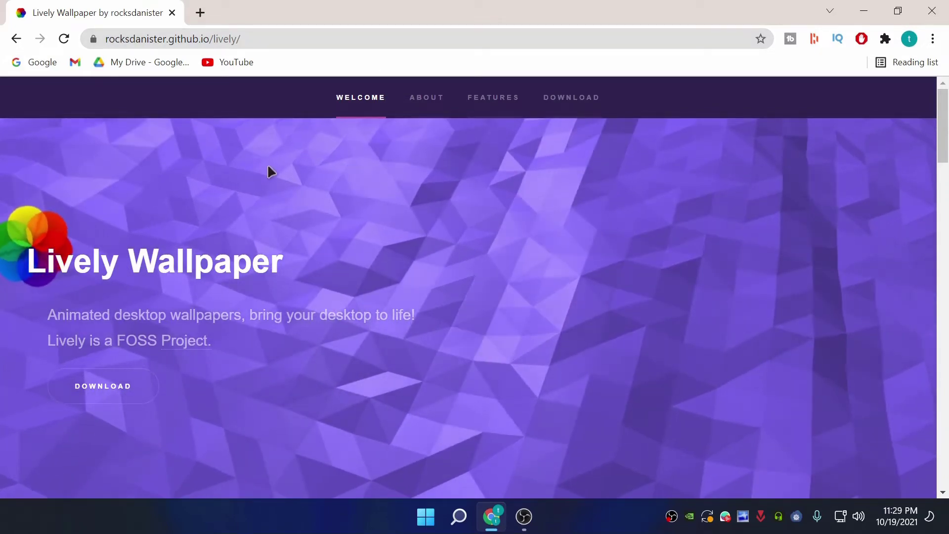
click(100, 395)
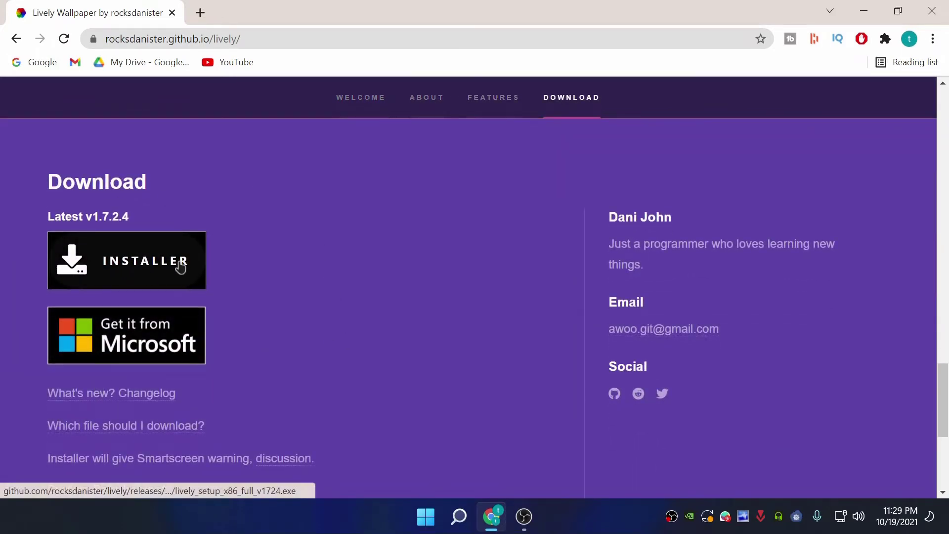
click(154, 261)
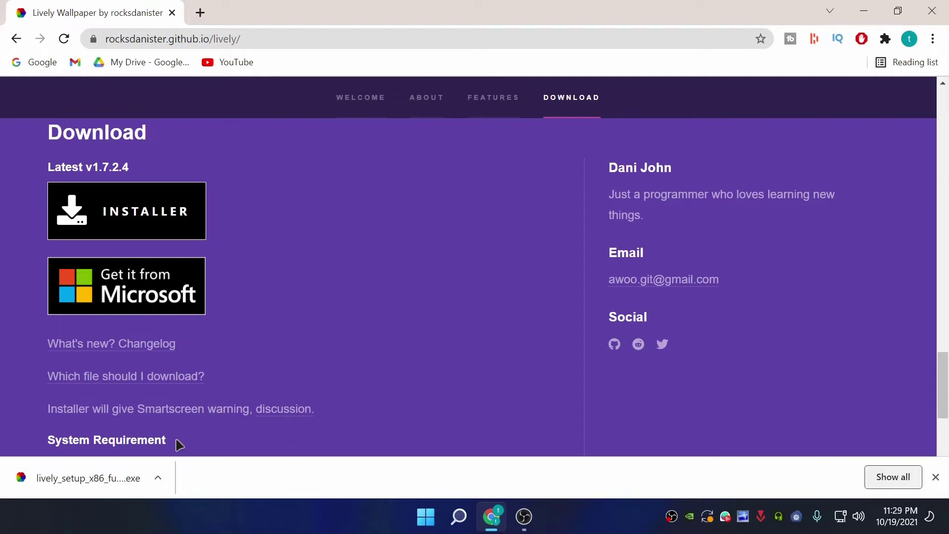
- Run the downloaded Lively Wallpaper installer and choose to install it for the current user only
click(106, 475)
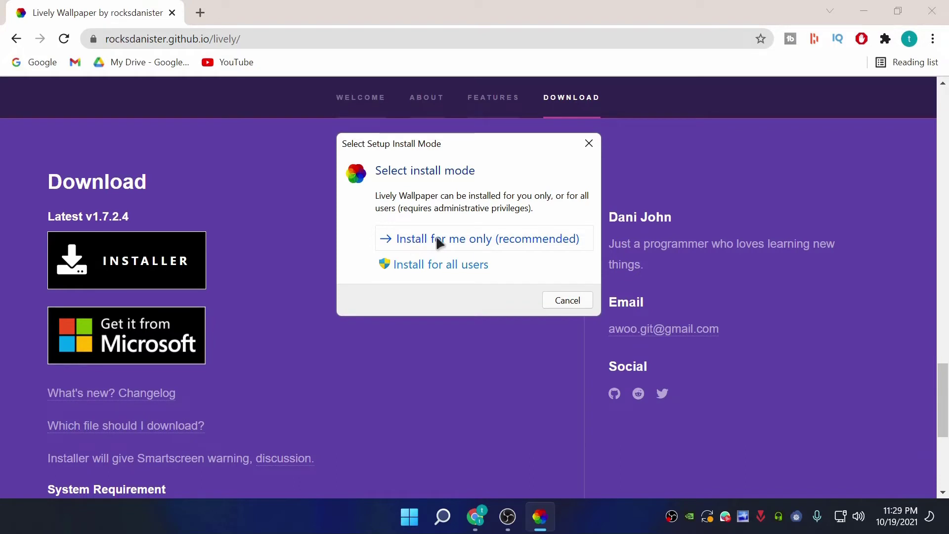
click(462, 240)
click(512, 295)
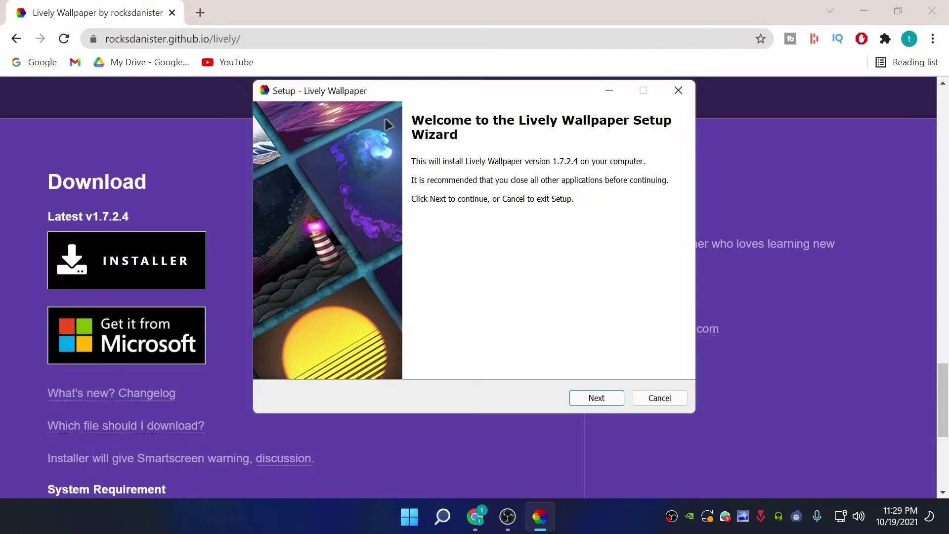
- Accept the license agreement and install Lively Wallpaper with a desktop shortcut and Start with Windows enabled
click(616, 397)
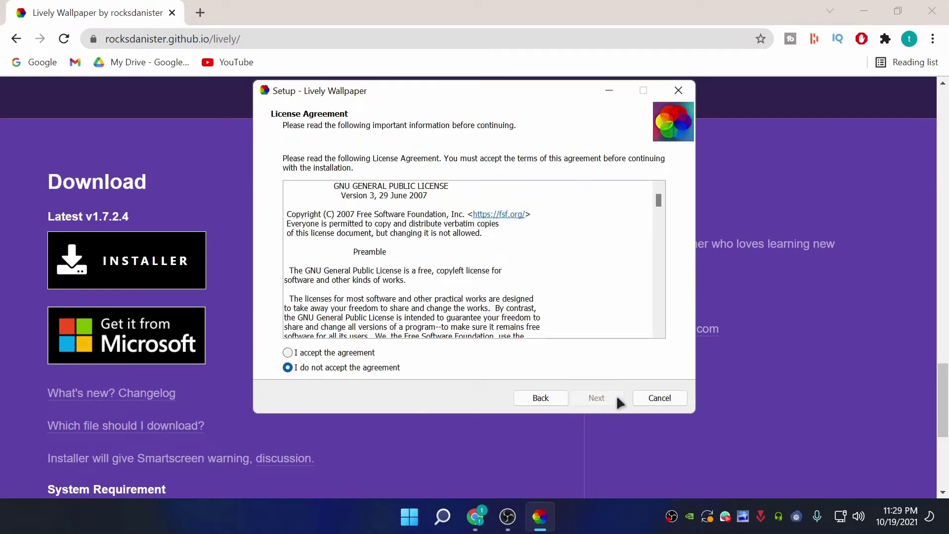
click(292, 354)
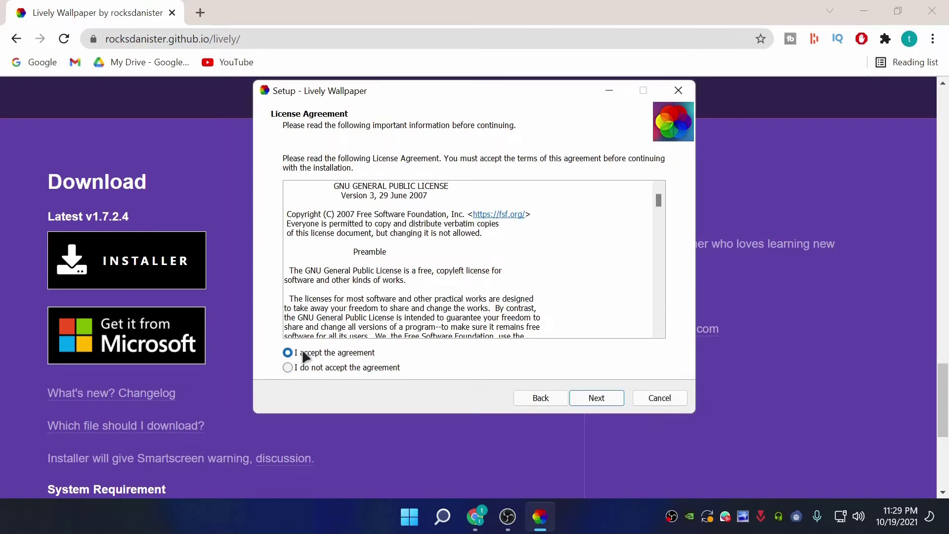
click(616, 404)
click(597, 397)
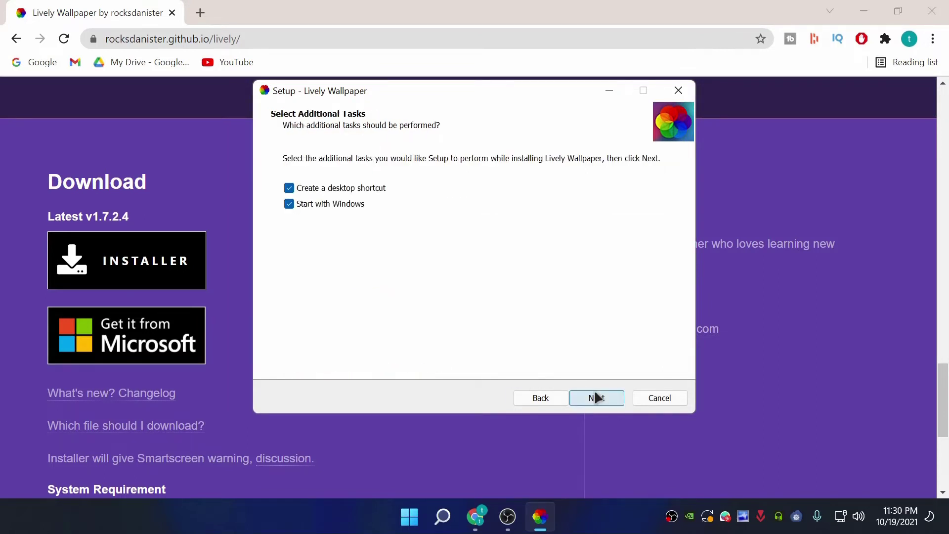
click(597, 398)
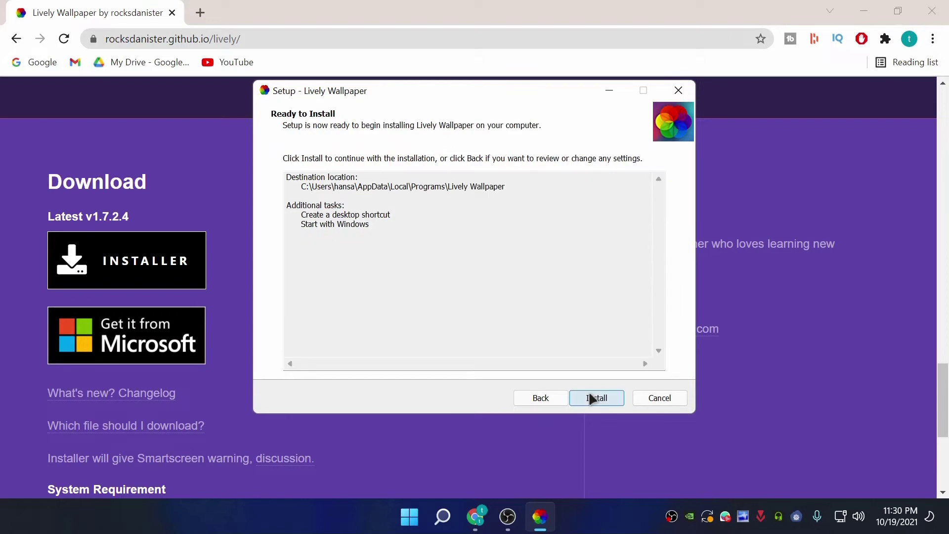
click(596, 400)
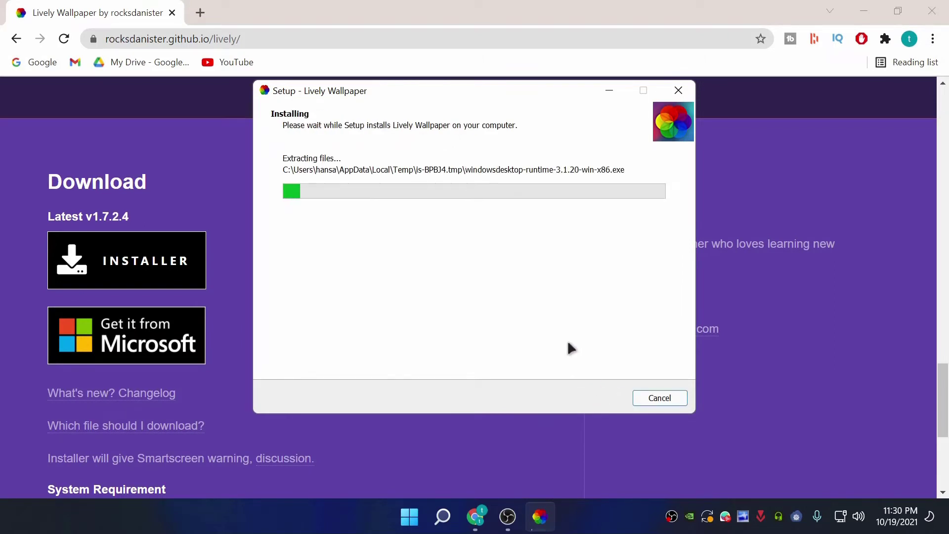
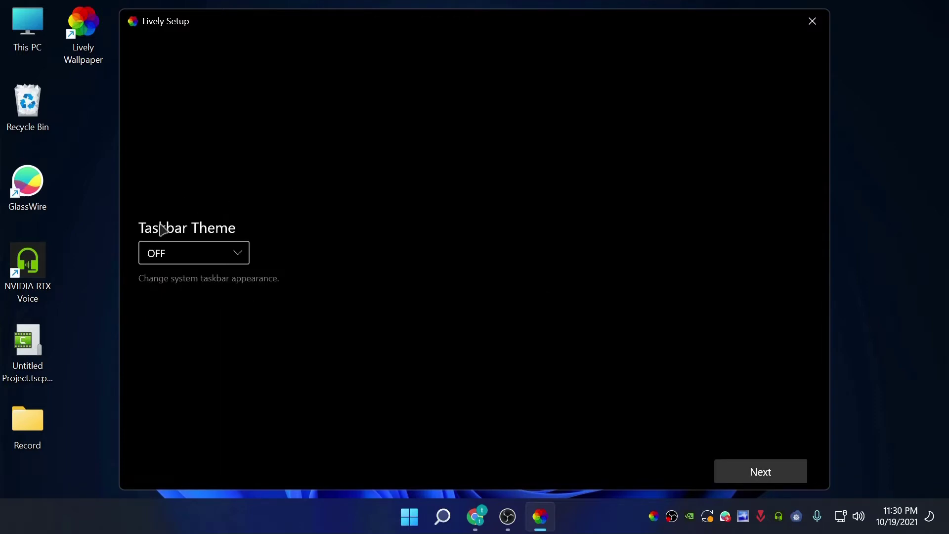
- Keep the taskbar theme set to OFF and complete Lively Setup
click(220, 250)
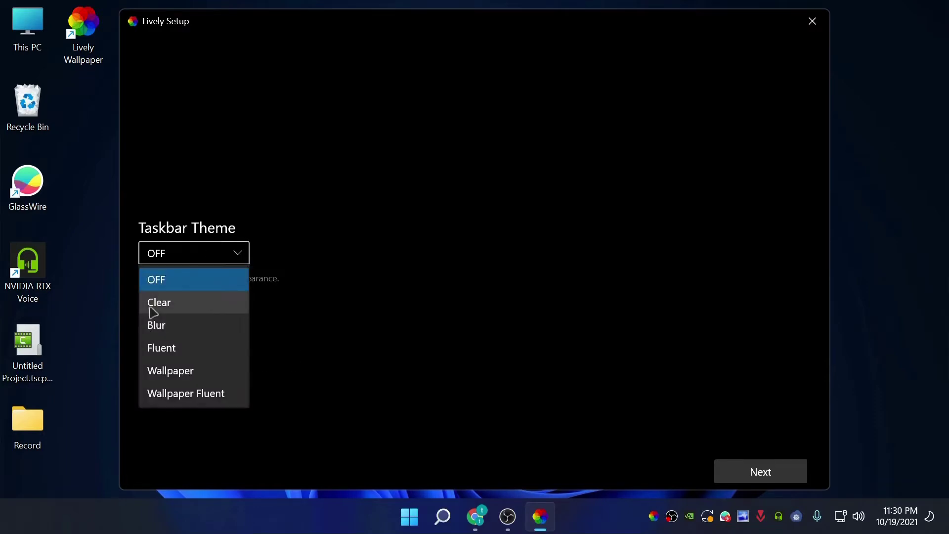
click(206, 250)
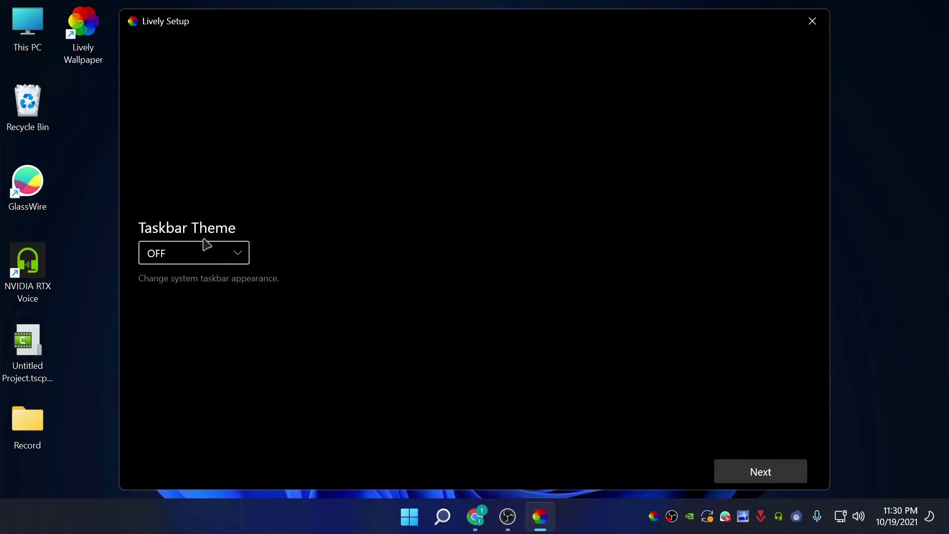
click(775, 474)
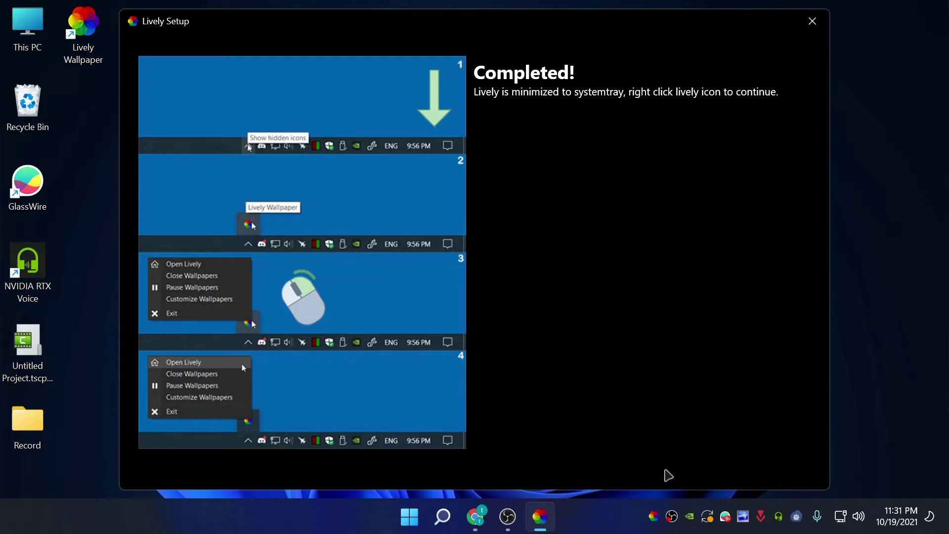
- Open the Lively Wallpaper library from its system tray icon and move its window up so it fits on screen
right_click(653, 517)
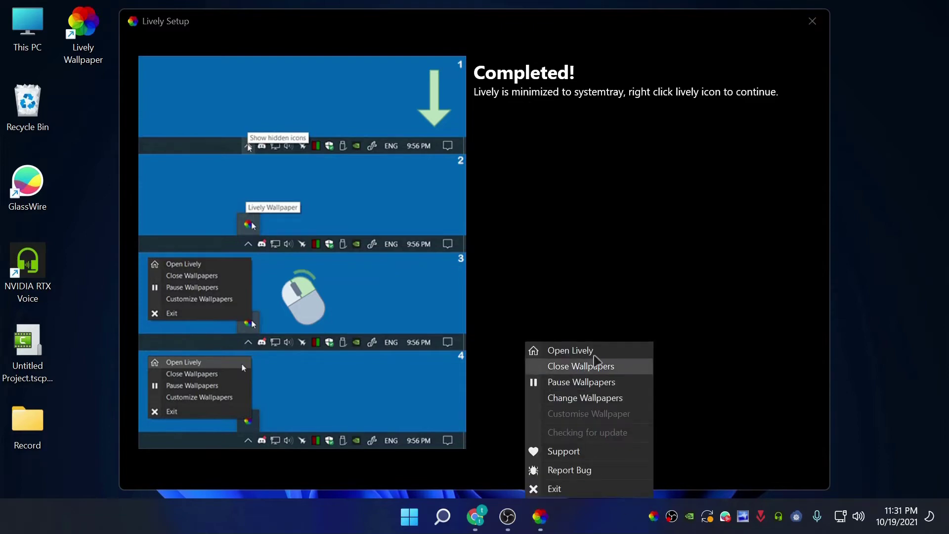
click(571, 351)
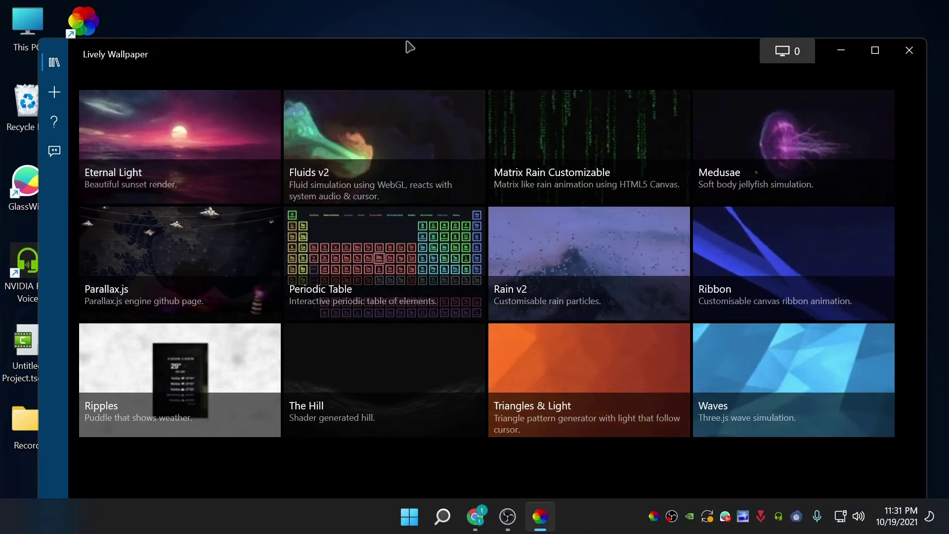
drag(427, 62, 425, 47)
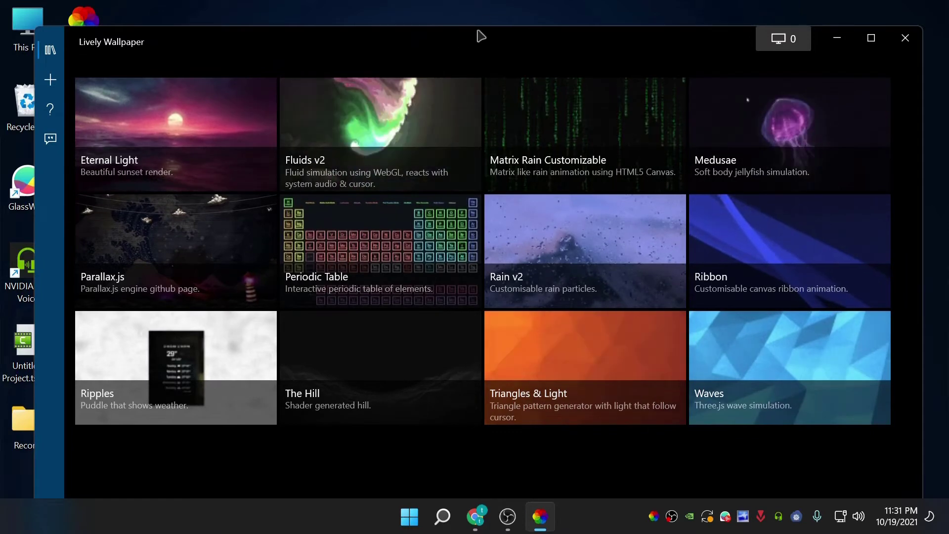
drag(488, 70, 494, 21)
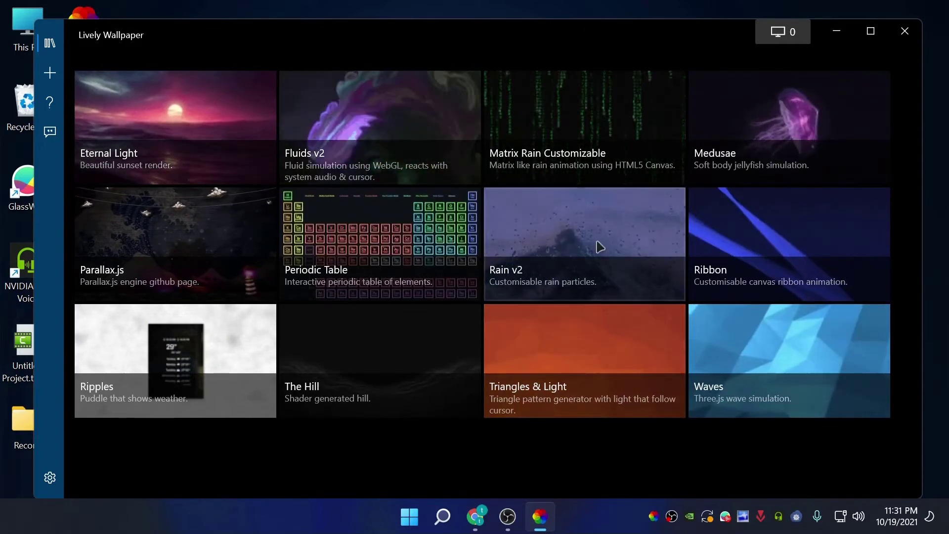
- Try the Rain v2 and Medusae wallpapers one after the other, viewing each on the cleared desktop
click(629, 239)
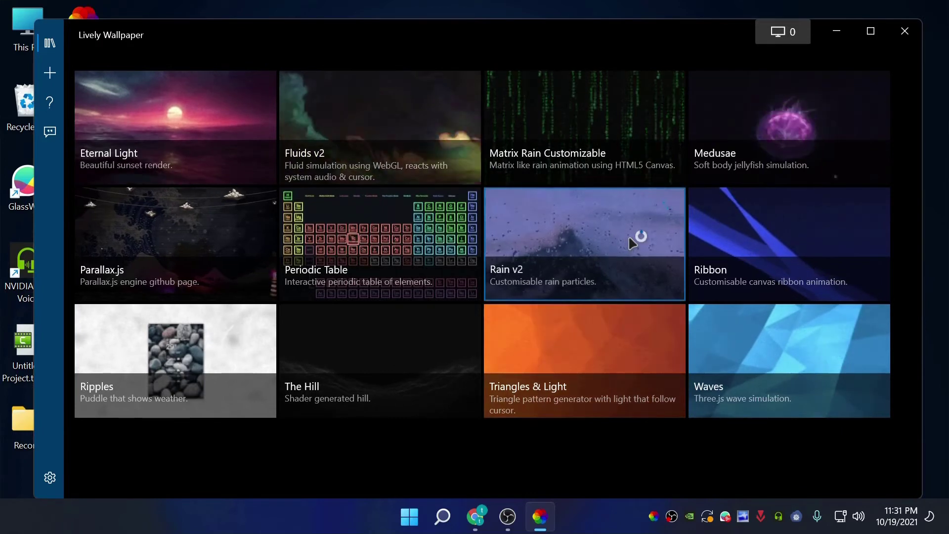
click(840, 31)
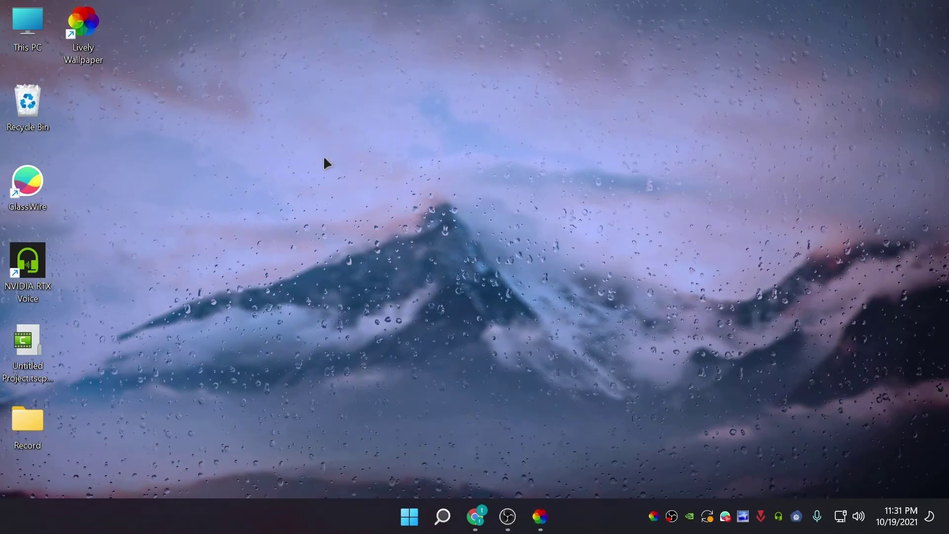
click(539, 516)
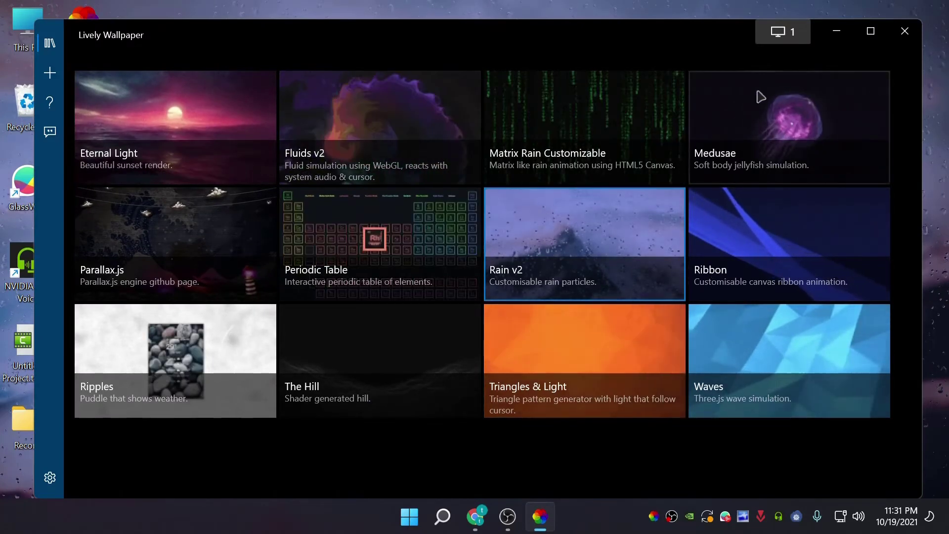
click(796, 109)
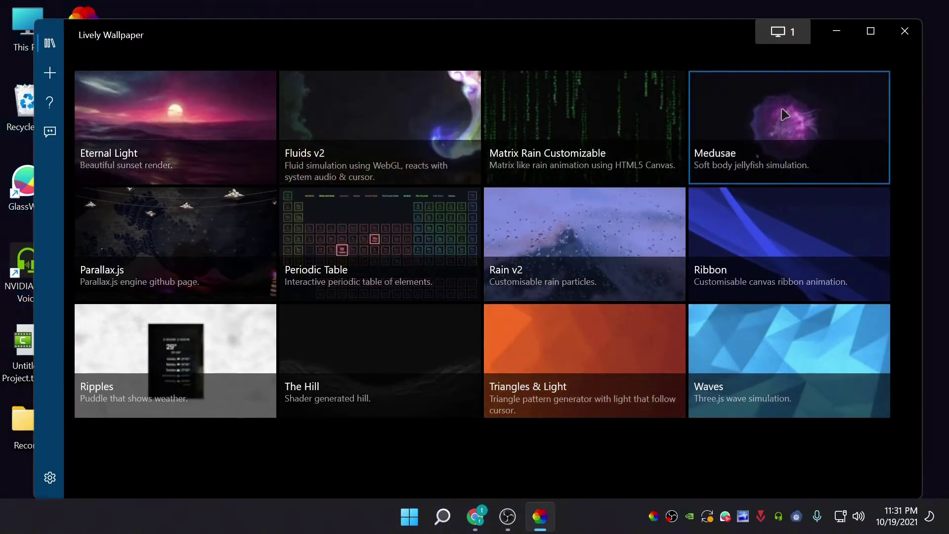
click(847, 32)
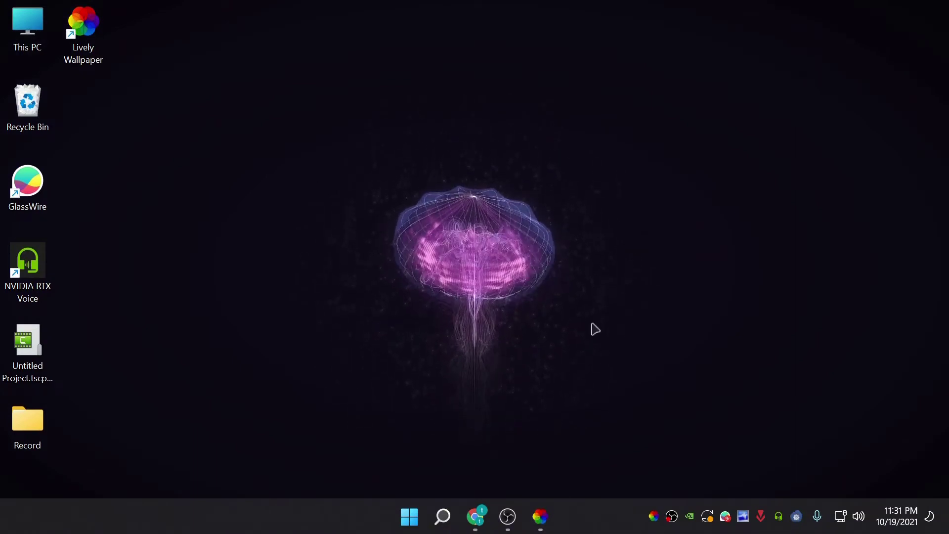
- Try the Fluids v2 and The Hill wallpapers one after the other, viewing each on the cleared desktop
click(540, 516)
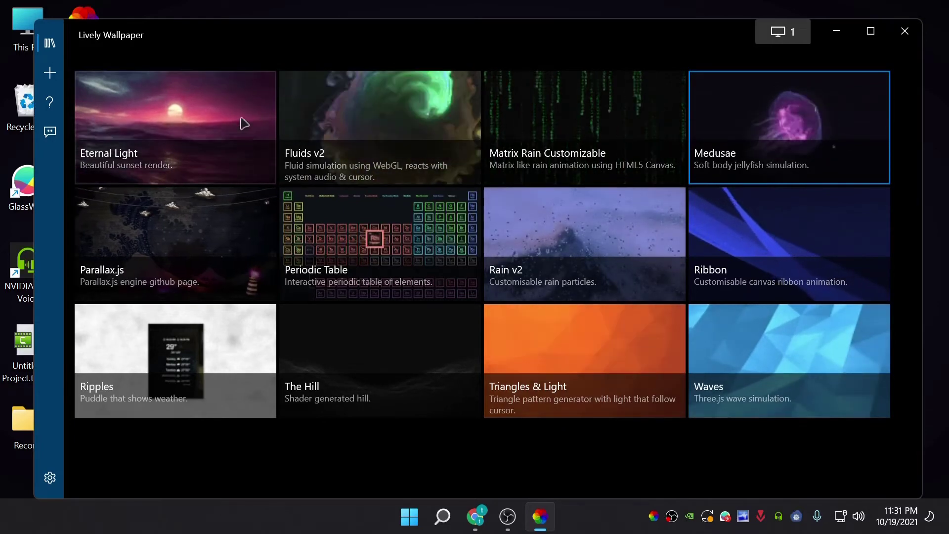
click(396, 127)
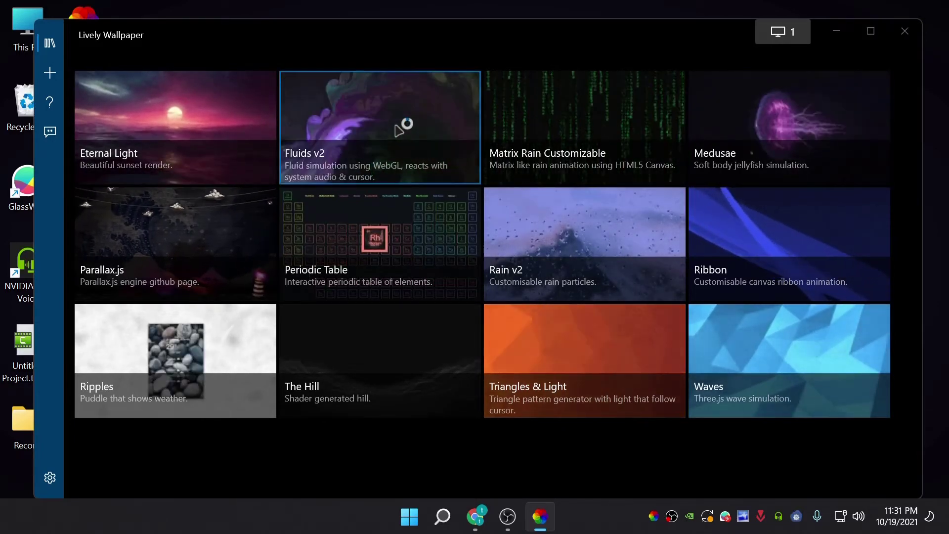
click(835, 33)
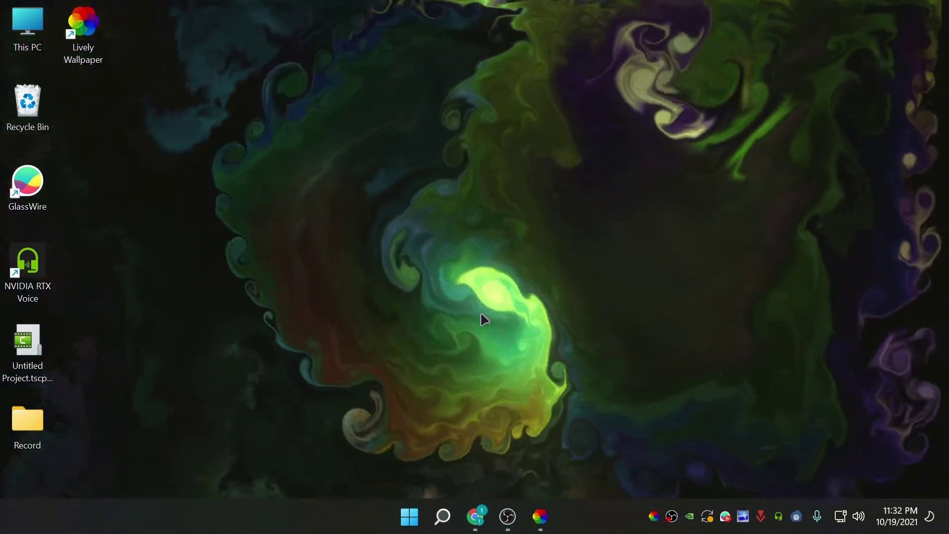
click(540, 517)
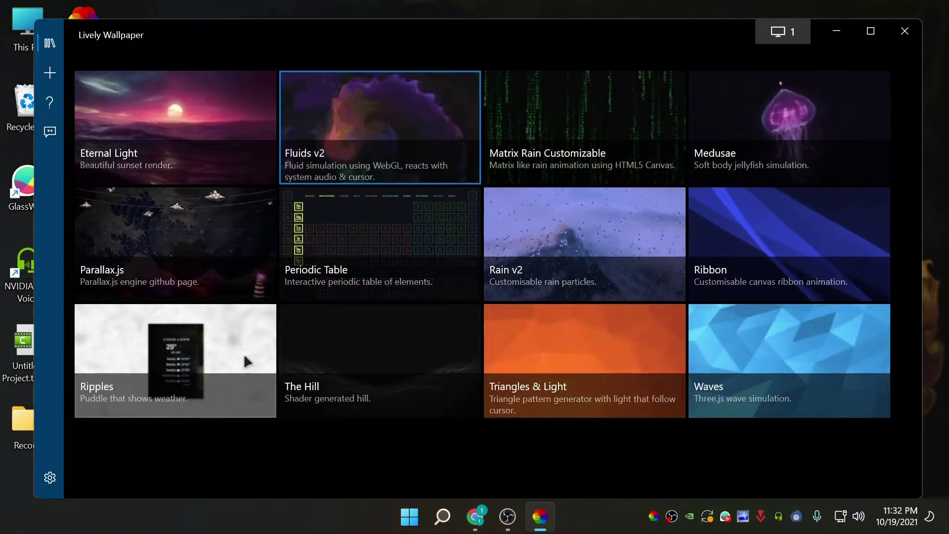
click(365, 356)
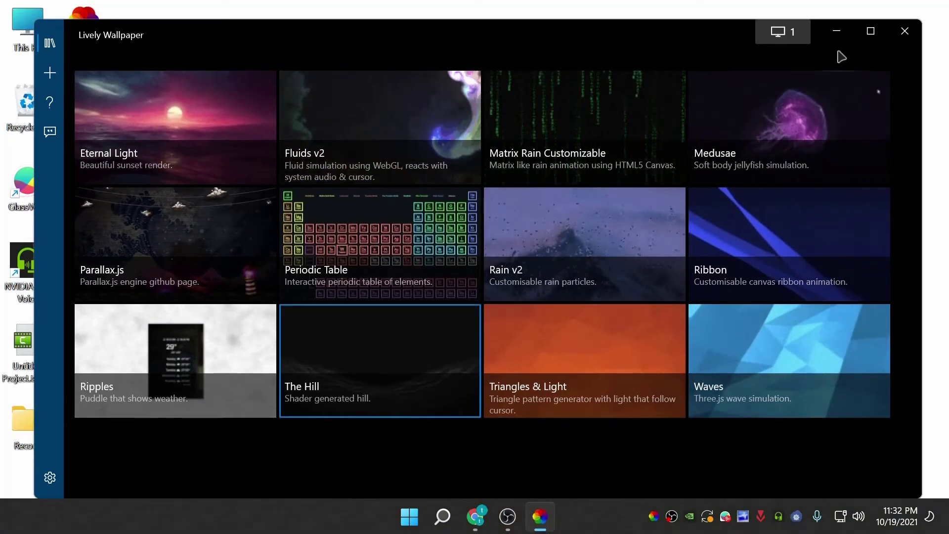
click(841, 32)
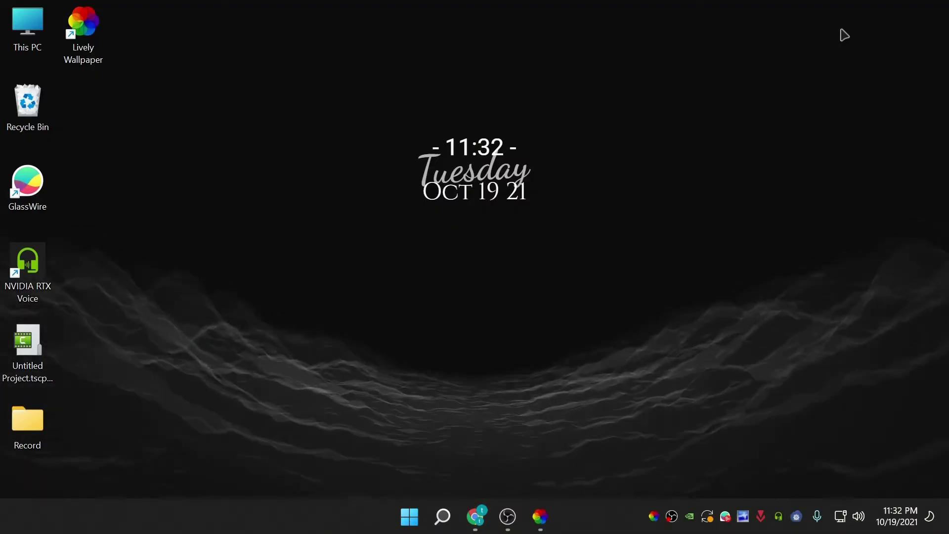
- Reopen the wallpaper library and try Matrix Rain Customizable on the desktop
click(544, 514)
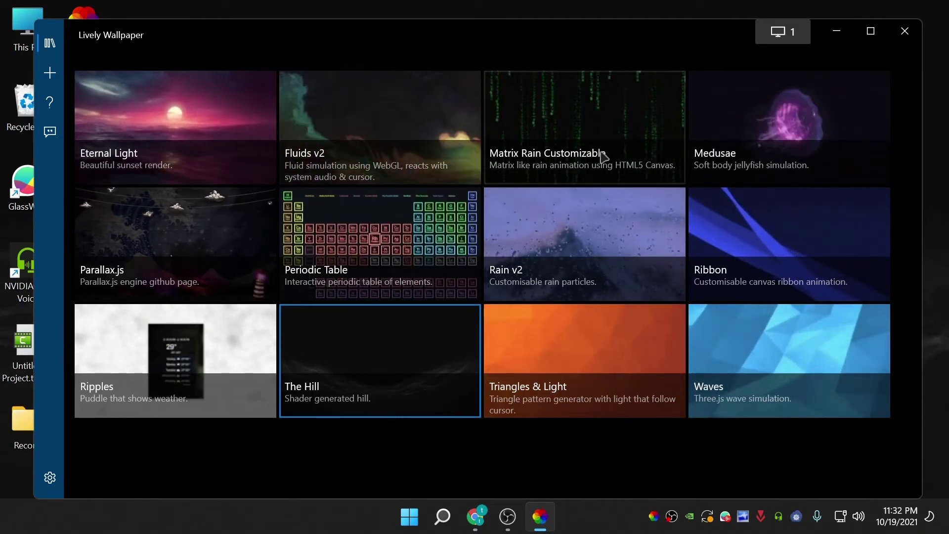
click(609, 122)
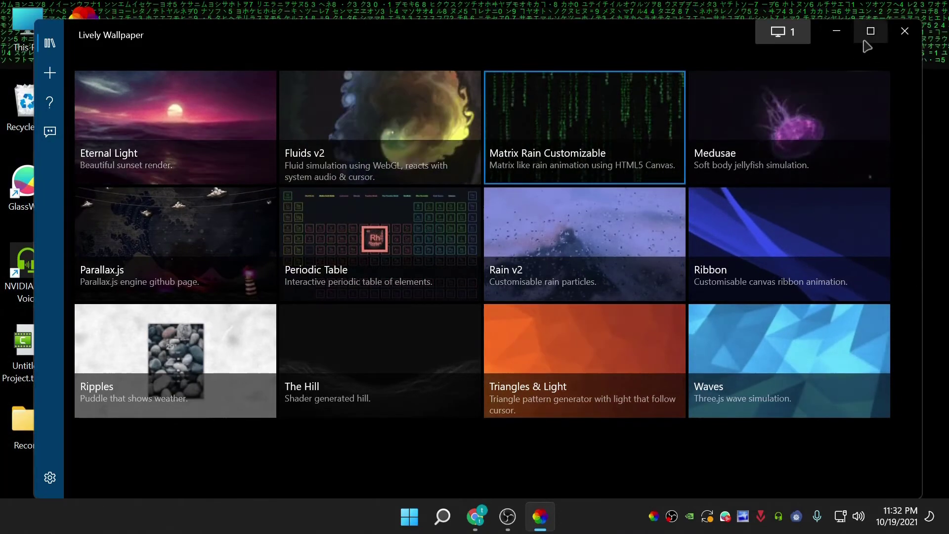
click(845, 35)
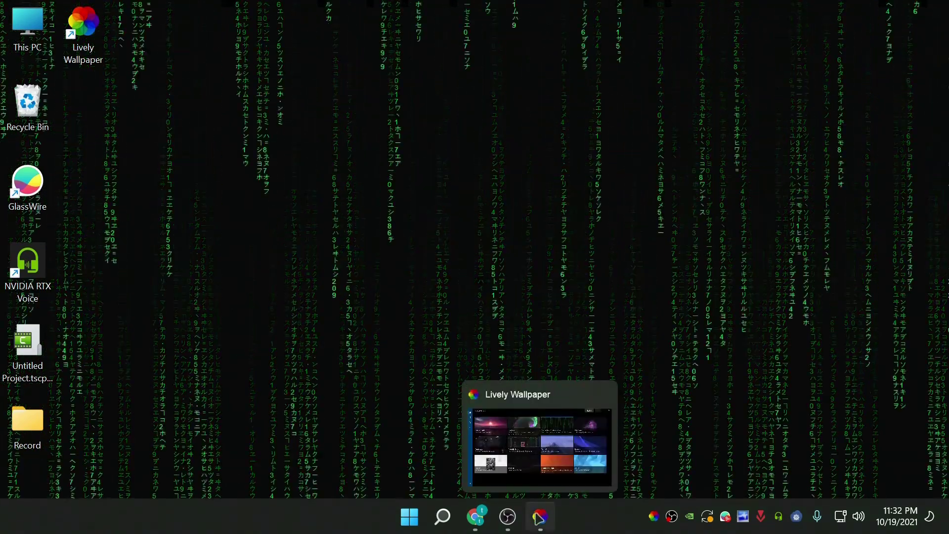
- Apply the Eternal Light wallpaper from the Lively library and minimize the library window
click(540, 516)
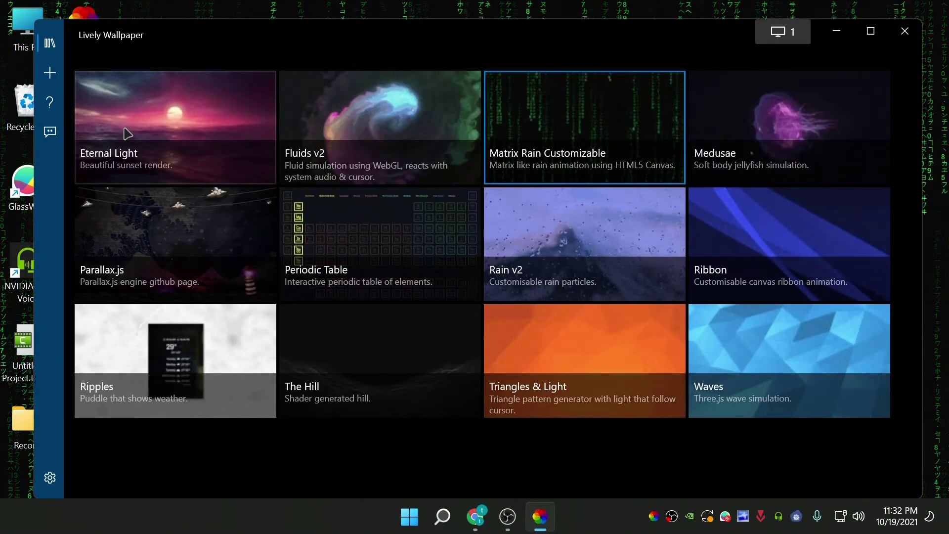
click(159, 146)
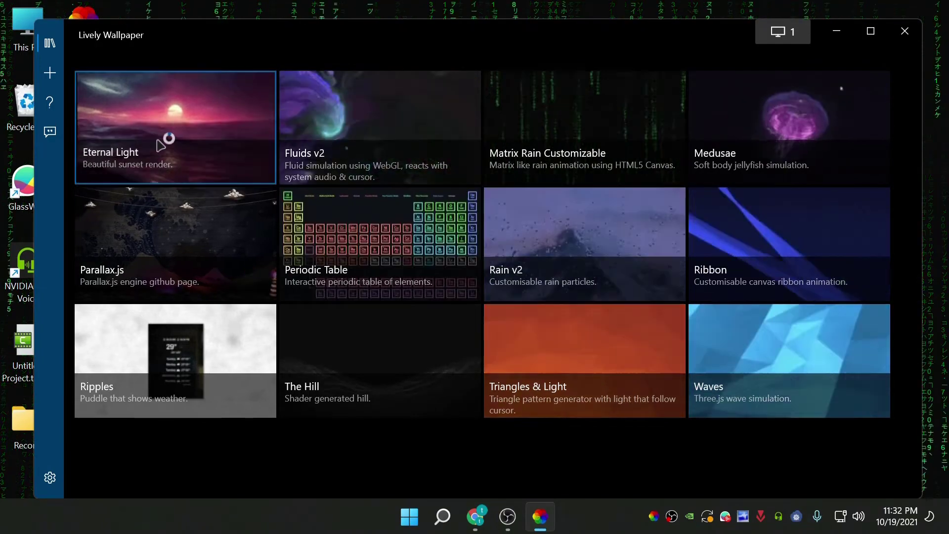
click(836, 34)
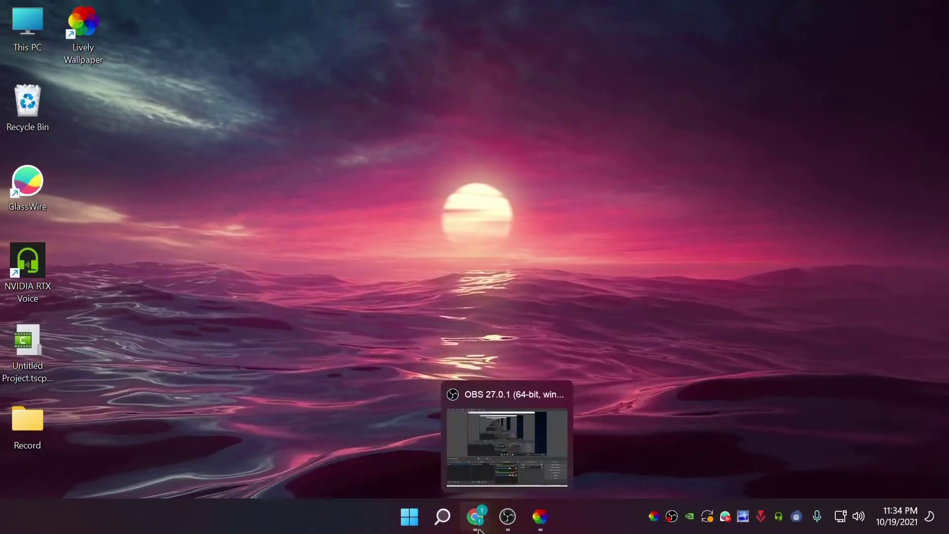
- Switch to Chrome, download RoundedTB_R3.zip from the latest release on the RoundedTB GitHub releases page, and open the downloaded archive
click(475, 517)
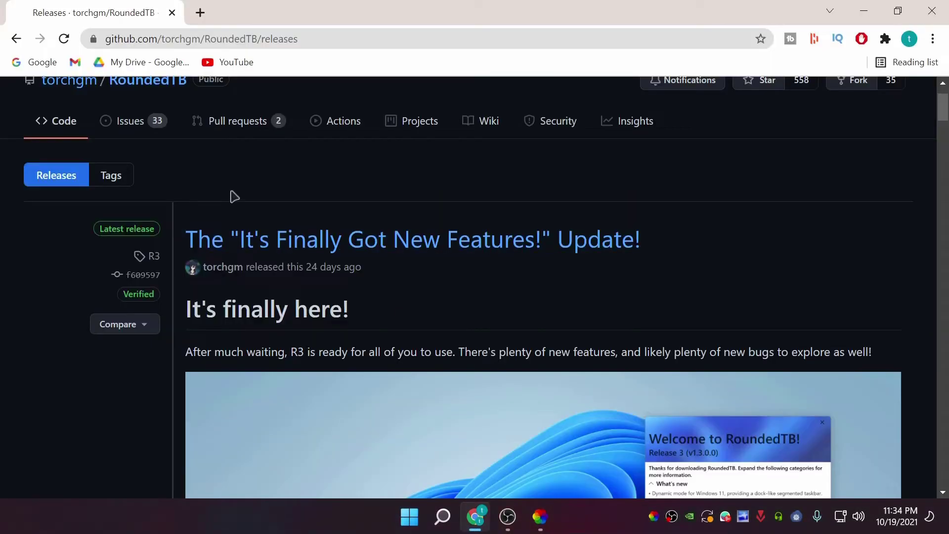
scroll(235, 197, up, 1)
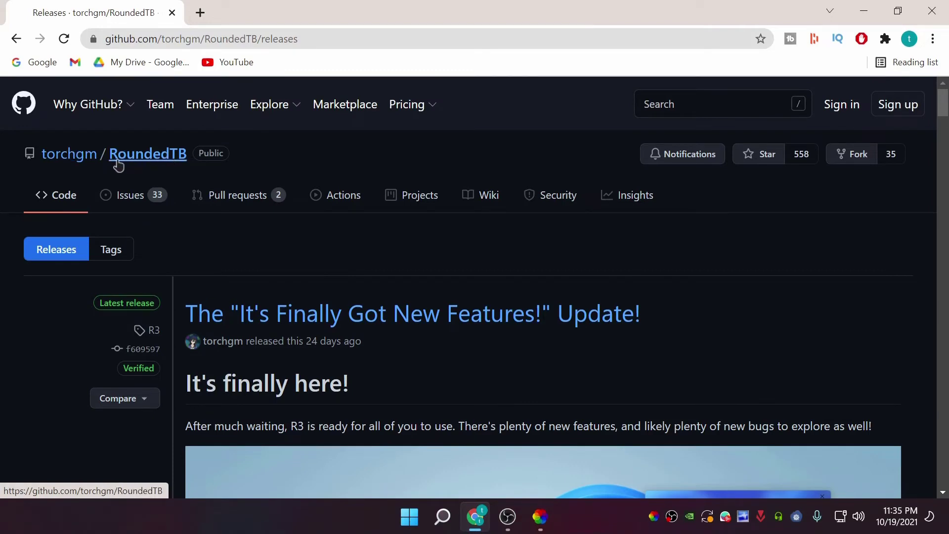
scroll(725, 331, down, 3)
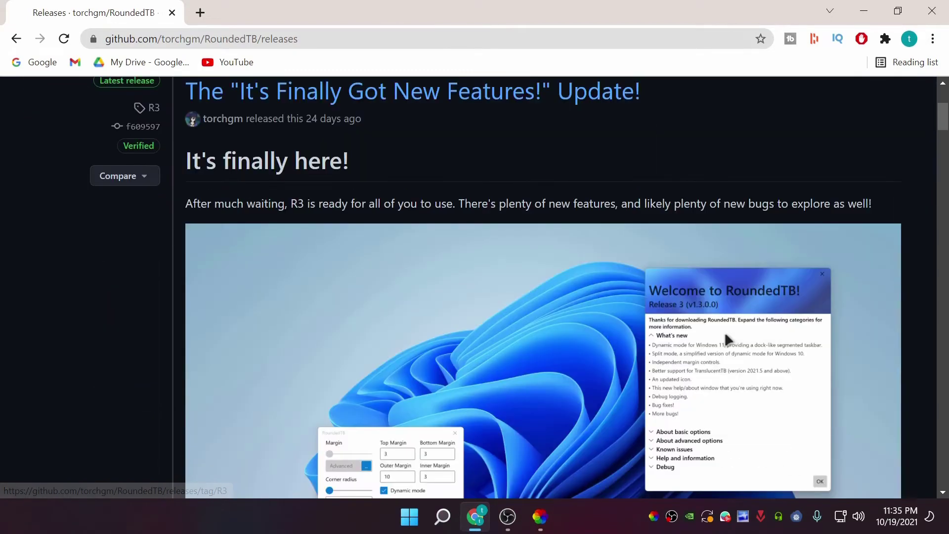
scroll(724, 331, up, 2)
scroll(110, 216, up, 1)
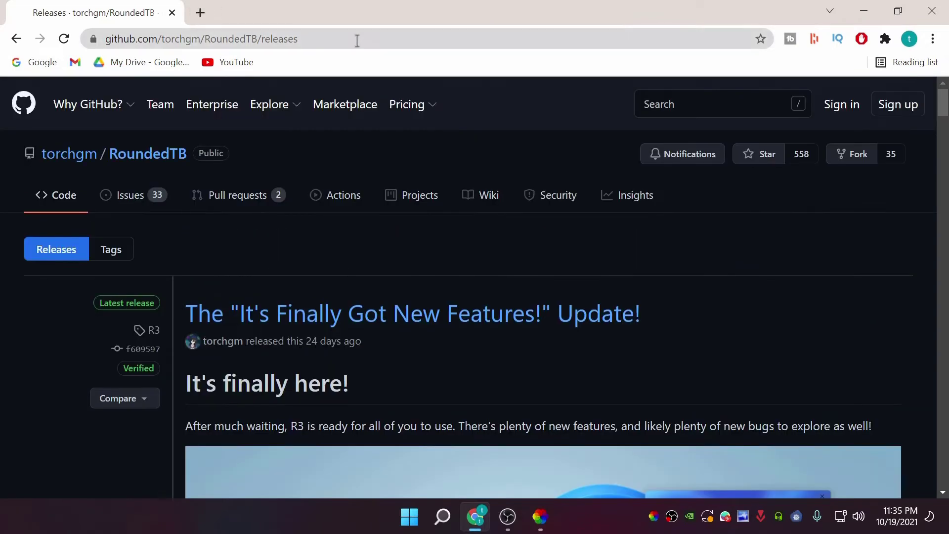
click(357, 40)
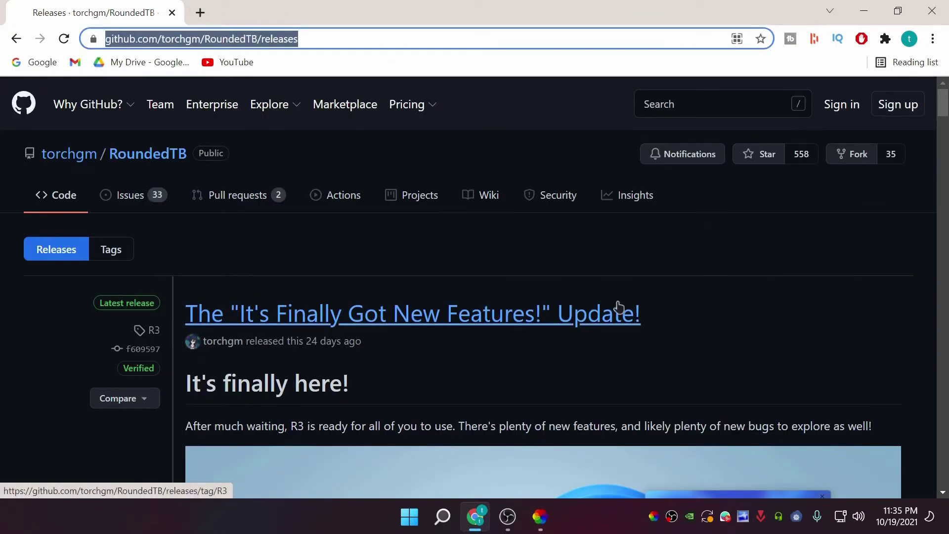
scroll(396, 246, down, 1)
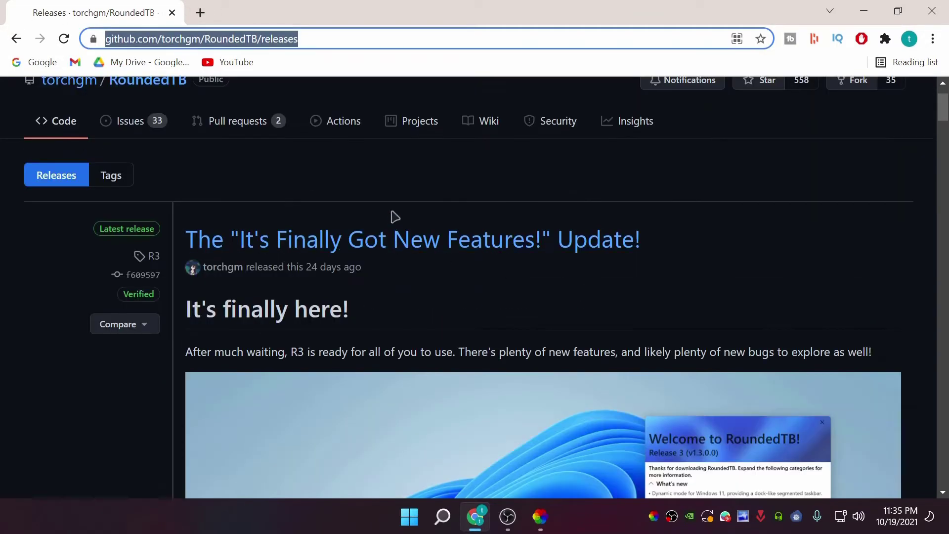
scroll(395, 217, down, 15)
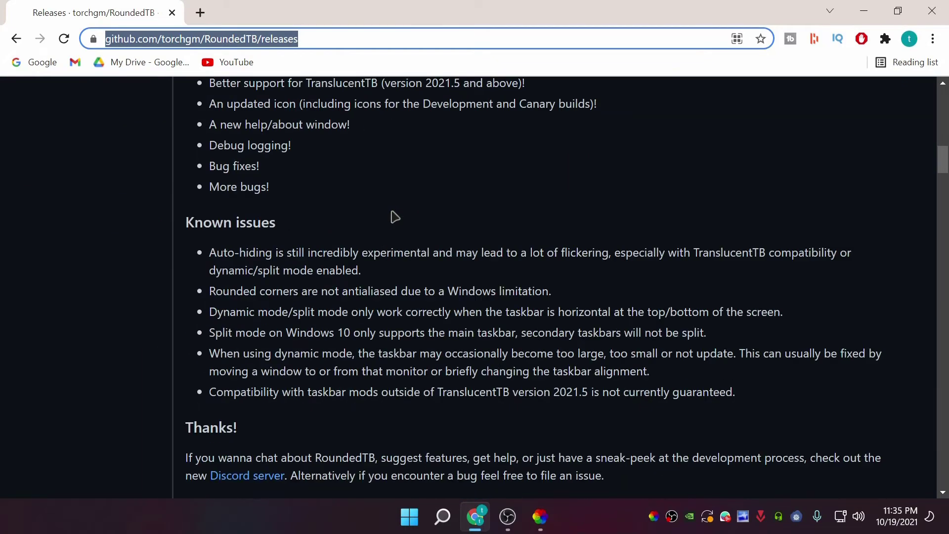
scroll(394, 217, down, 6)
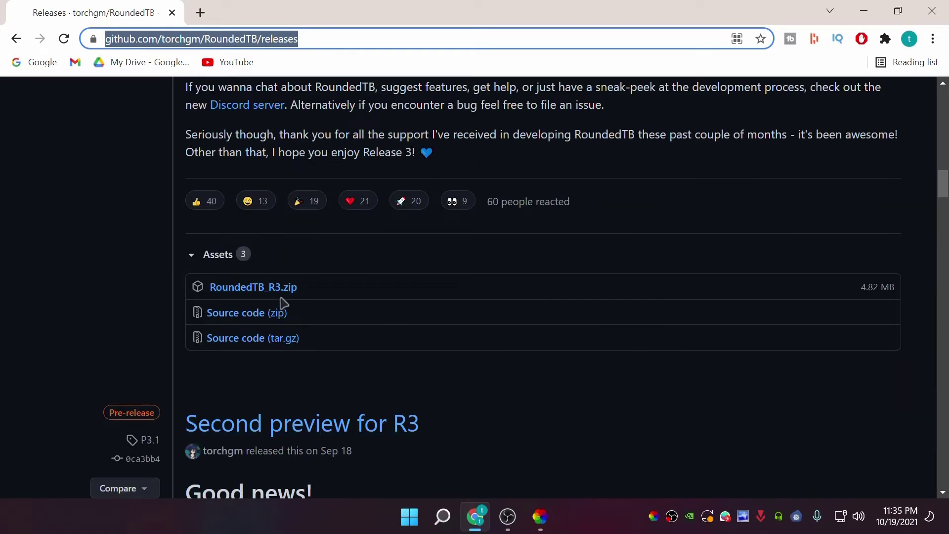
click(254, 288)
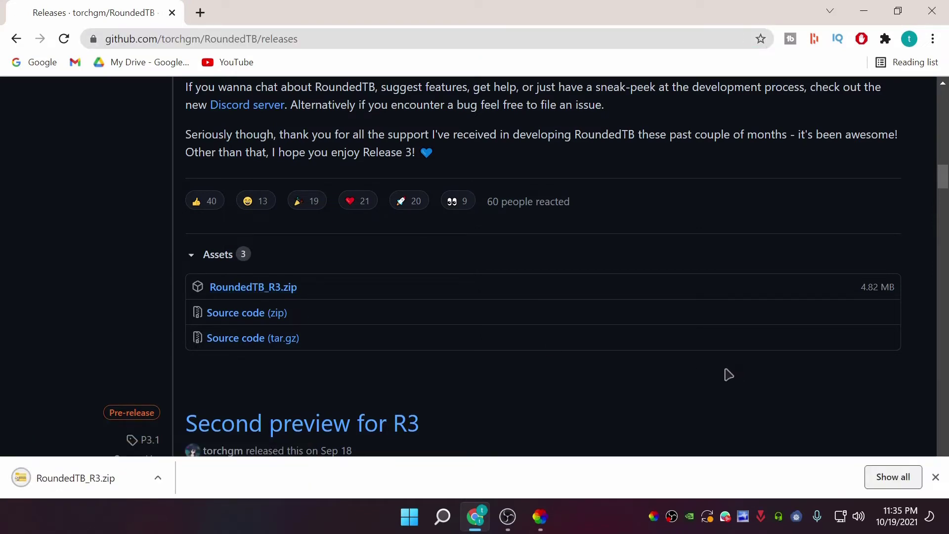
click(155, 479)
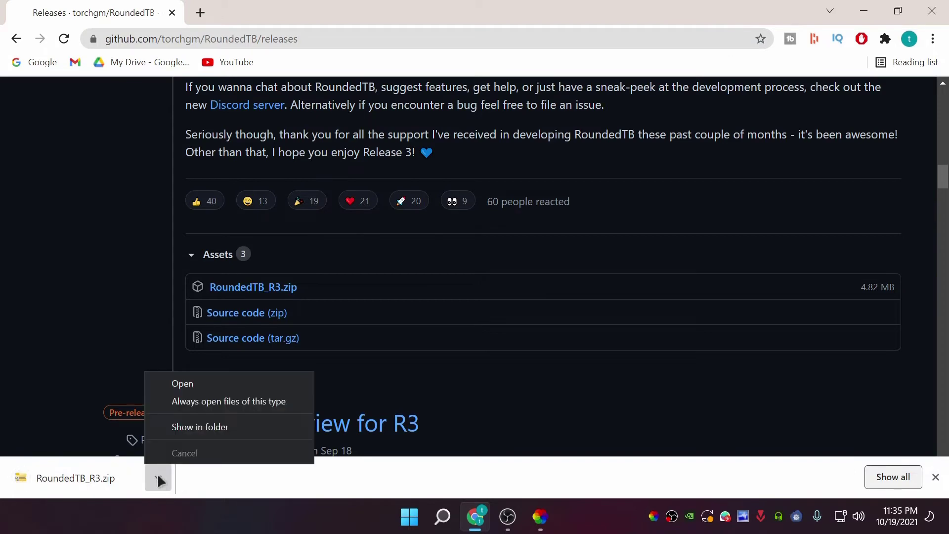
click(220, 385)
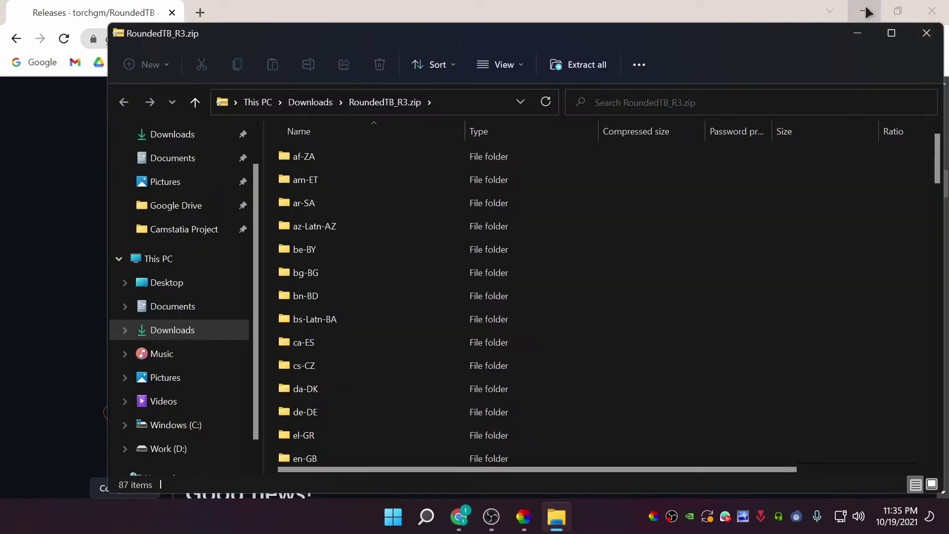
- Minimize the browser and extract RoundedTB_R3.zip in the Downloads folder to its default RoundedTB_R3 destination
click(865, 11)
click(312, 102)
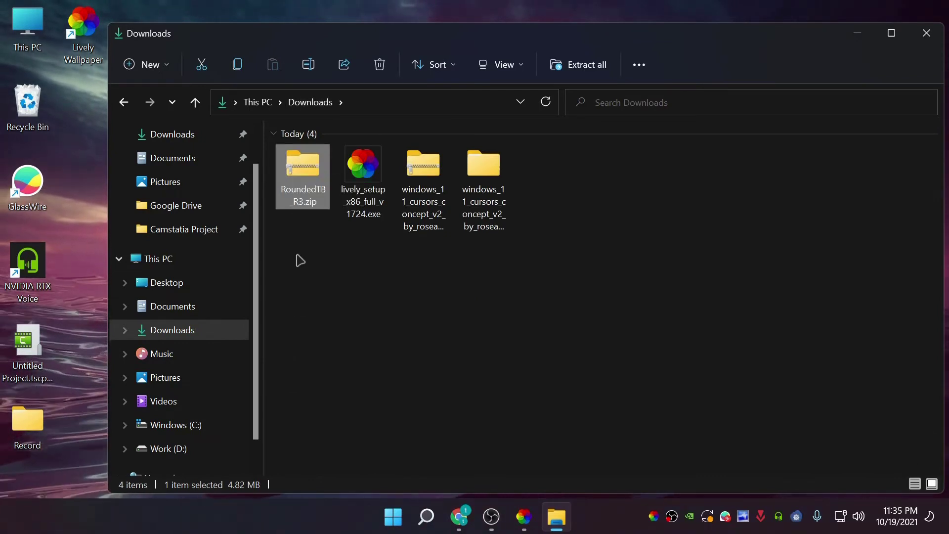
right_click(312, 168)
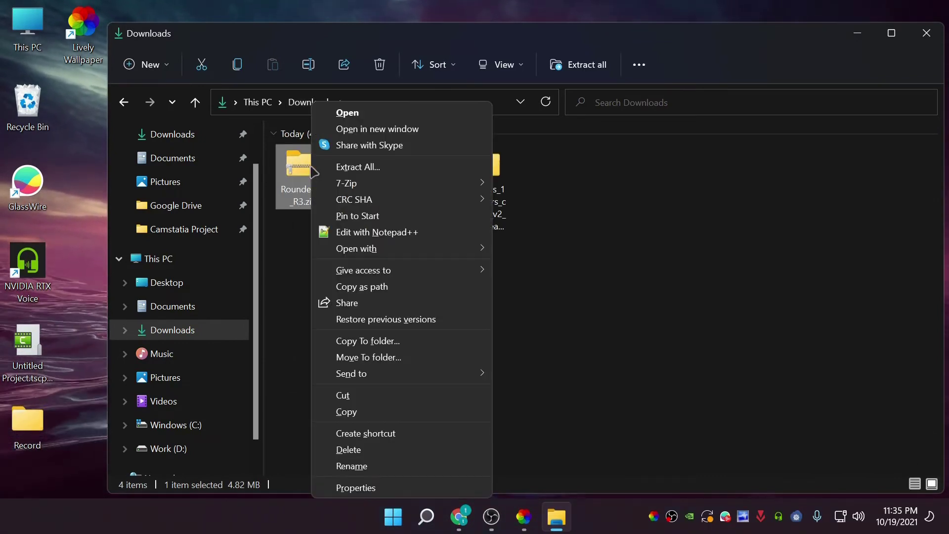
click(384, 168)
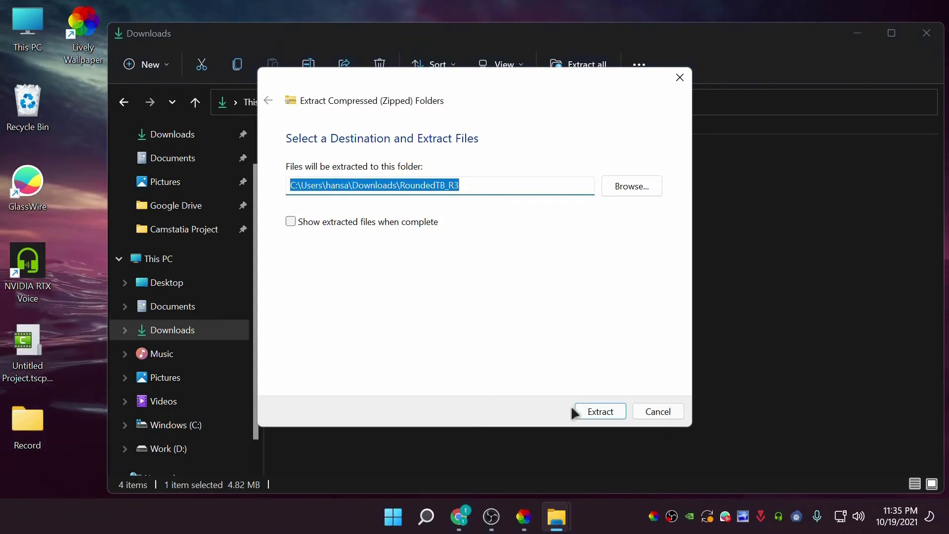
click(587, 411)
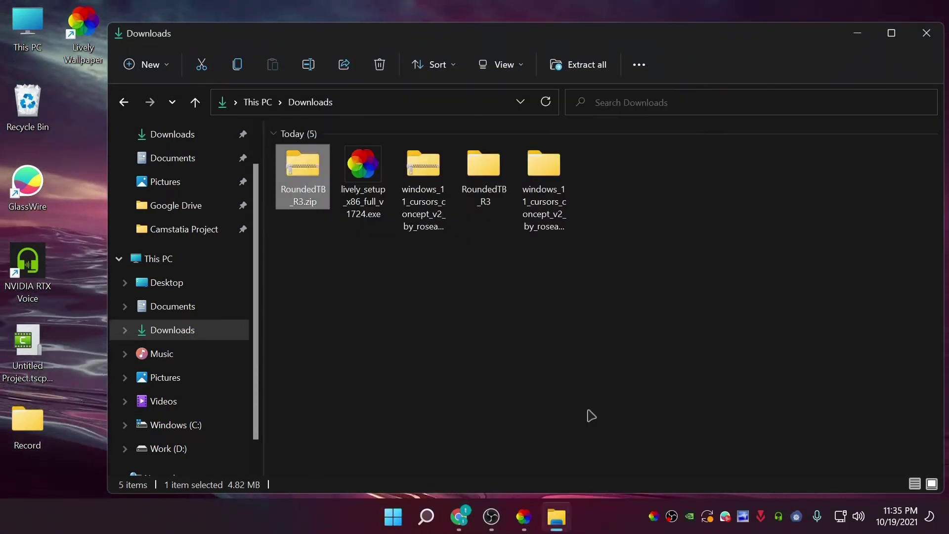
- Copy the extracted RoundedTB_R3 folder from Downloads to the root of the Windows (C:) drive
right_click(480, 186)
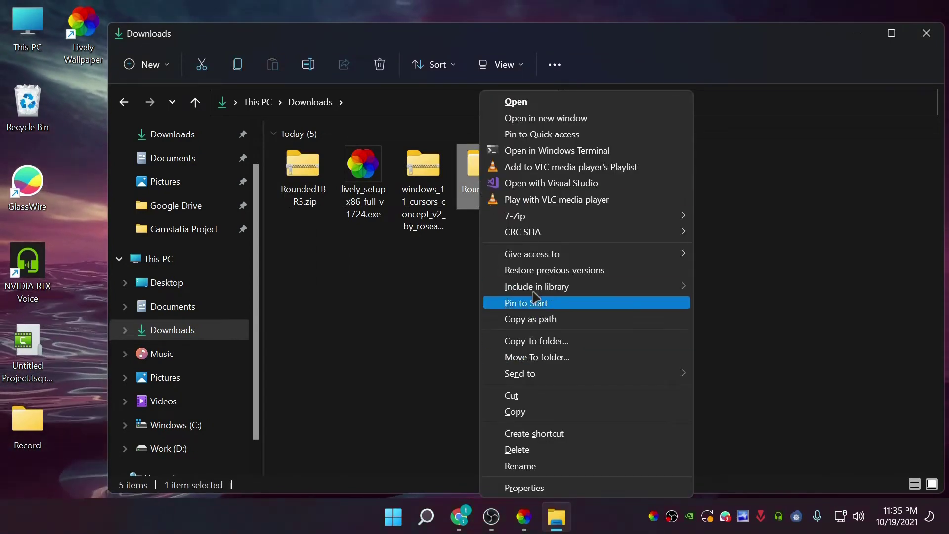
click(538, 413)
scroll(218, 326, down, 1)
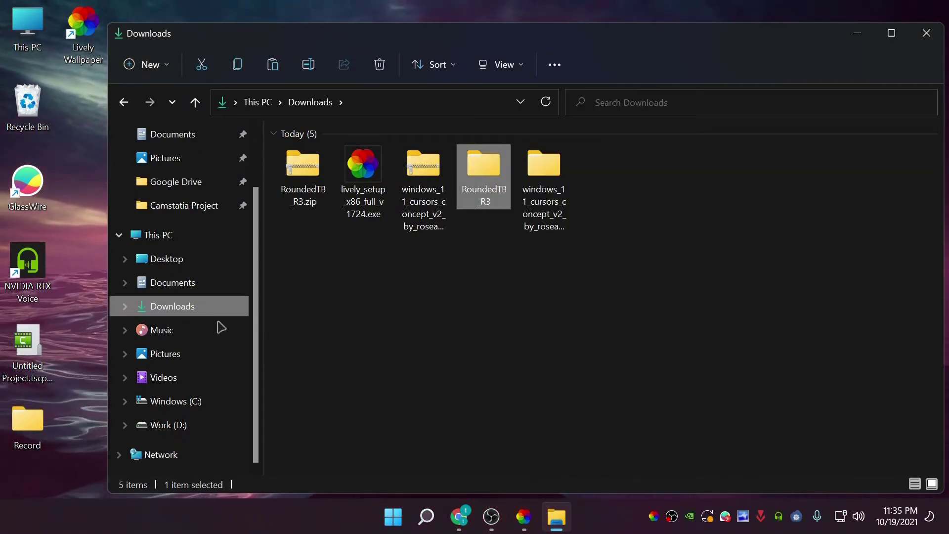
click(179, 402)
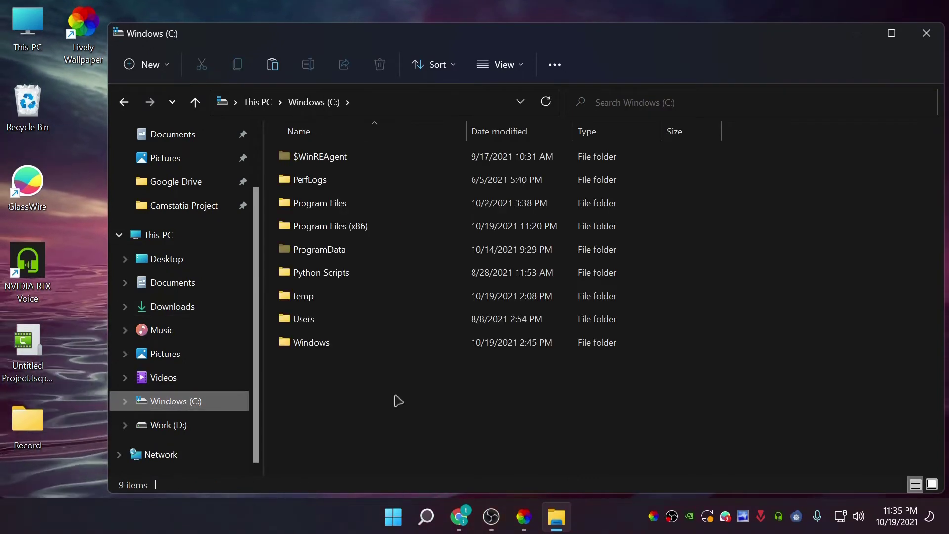
right_click(312, 380)
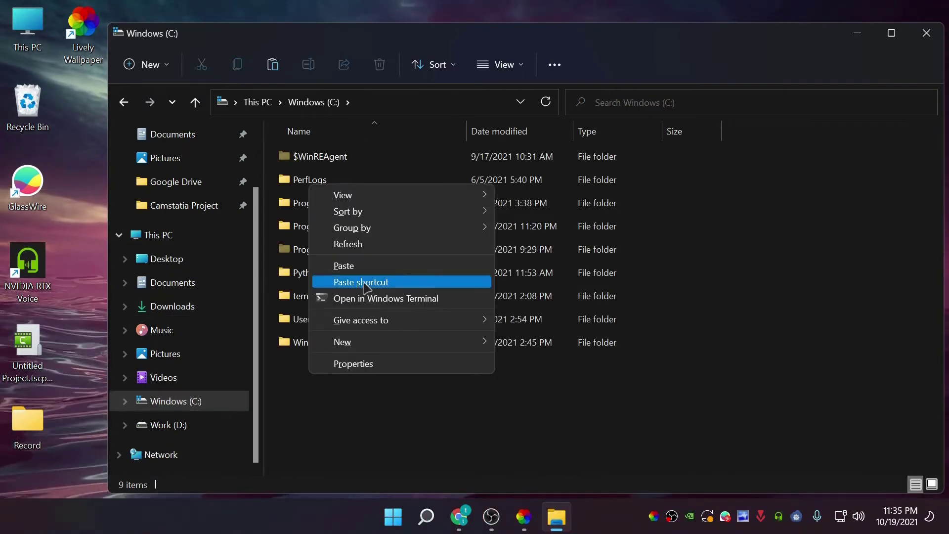
click(368, 262)
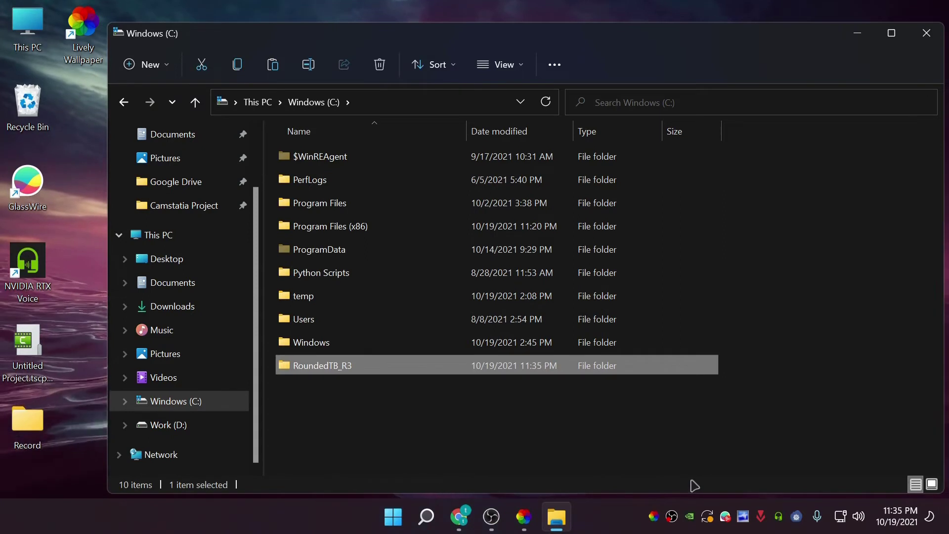
click(437, 446)
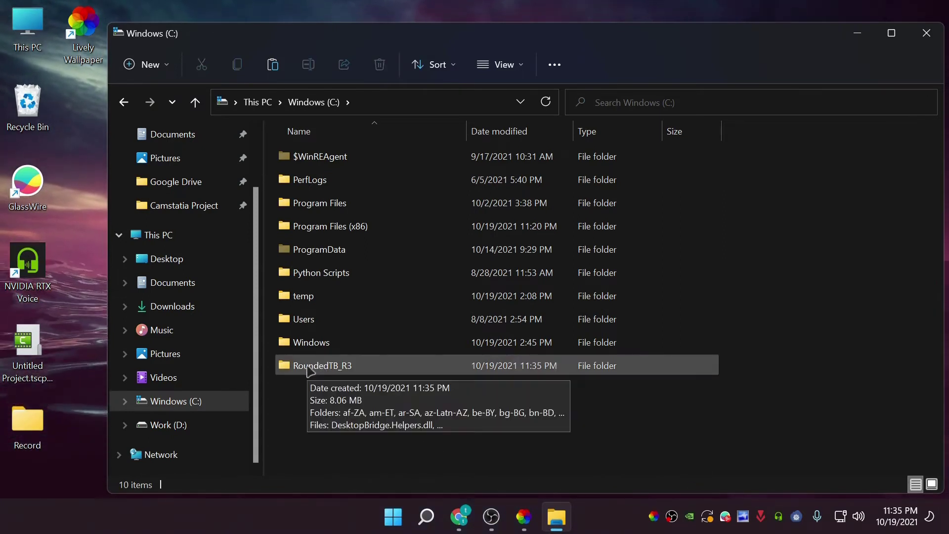
- Run RoundedTB.exe from the RoundedTB_R3 folder on the C: drive and minimize the folder window
double_click(321, 366)
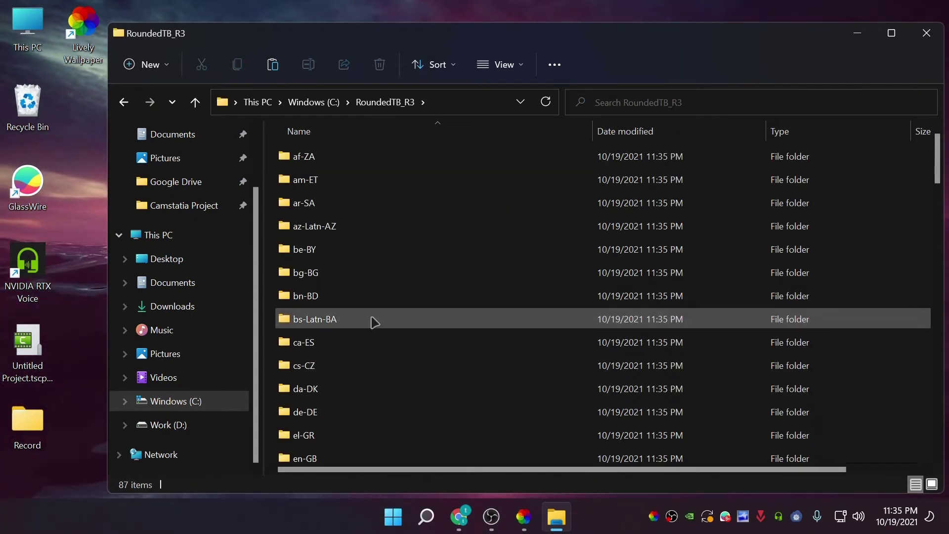
scroll(376, 320, down, 1)
scroll(380, 319, down, 15)
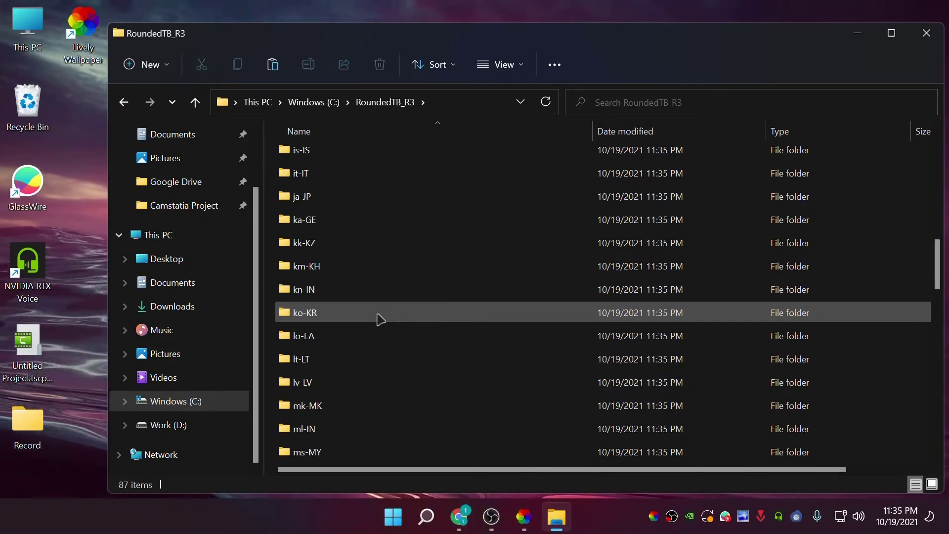
scroll(380, 319, down, 10)
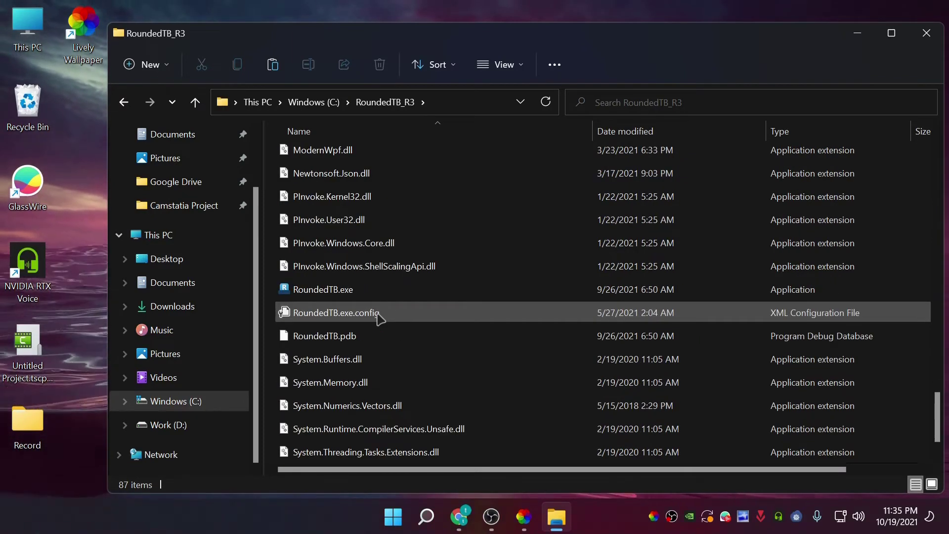
scroll(380, 319, up, 7)
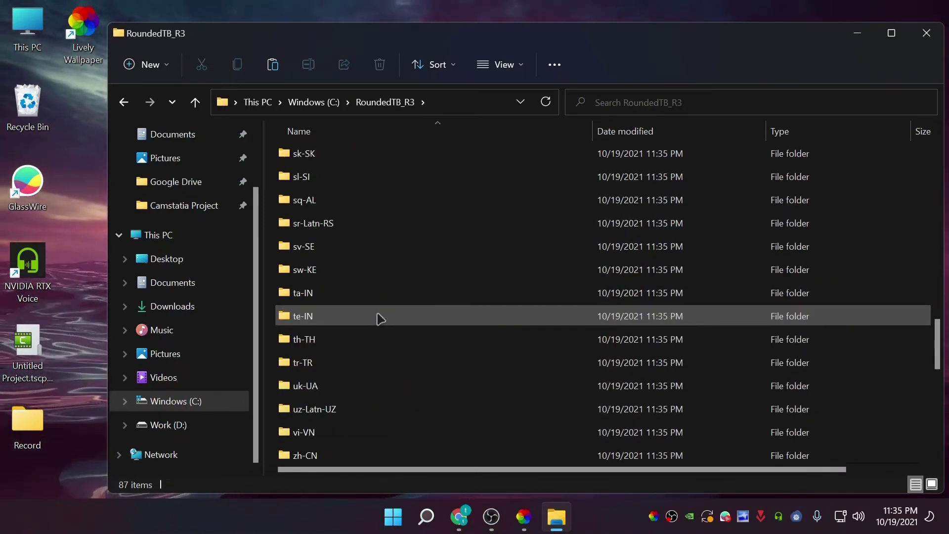
scroll(379, 319, down, 8)
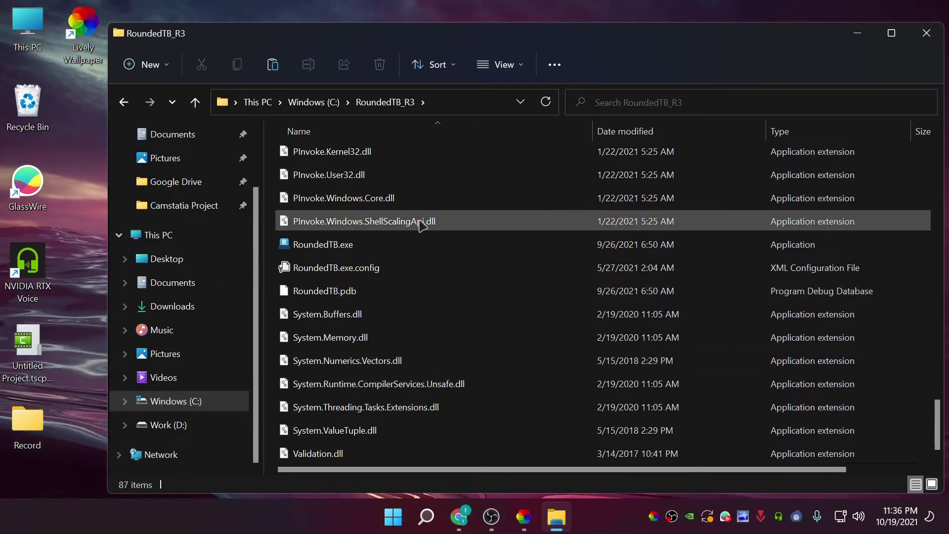
scroll(420, 220, up, 5)
scroll(420, 252, down, 3)
scroll(420, 258, down, 2)
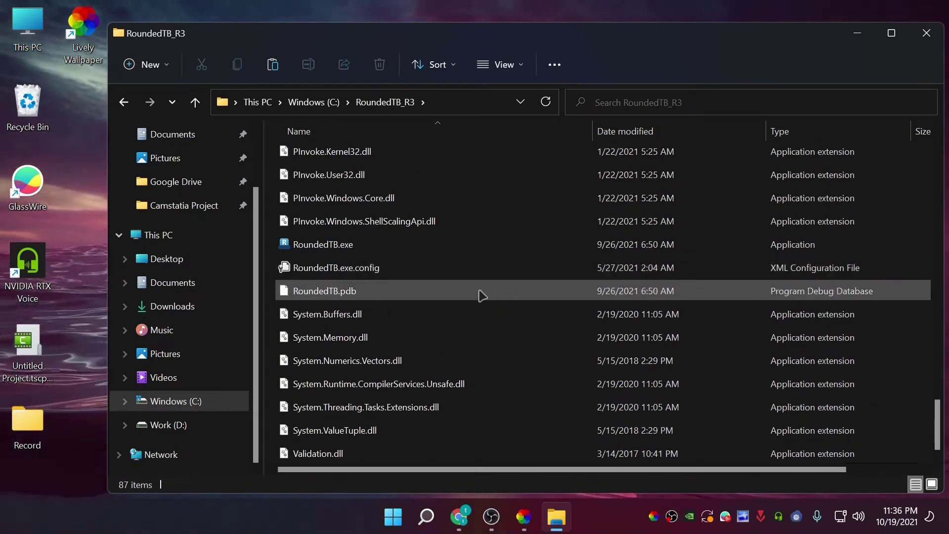
mouse_move(317, 256)
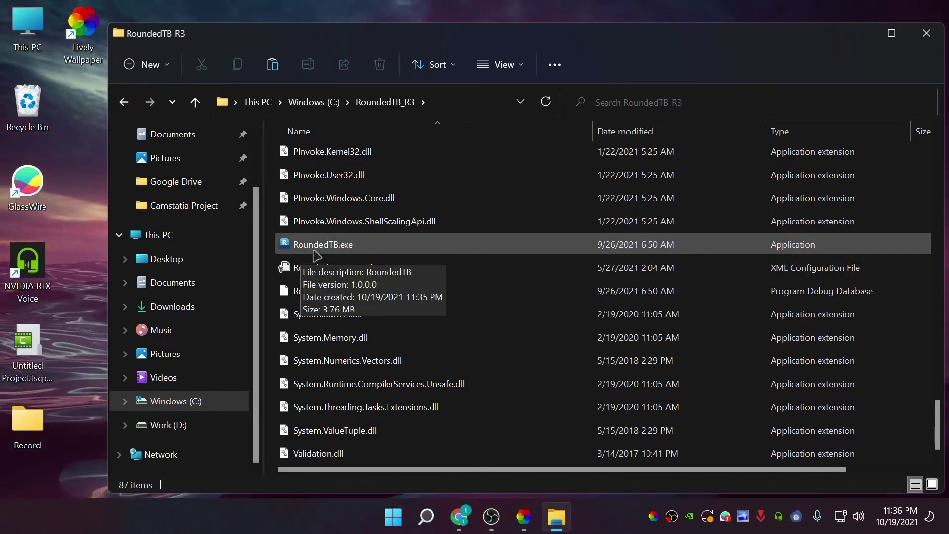
click(347, 246)
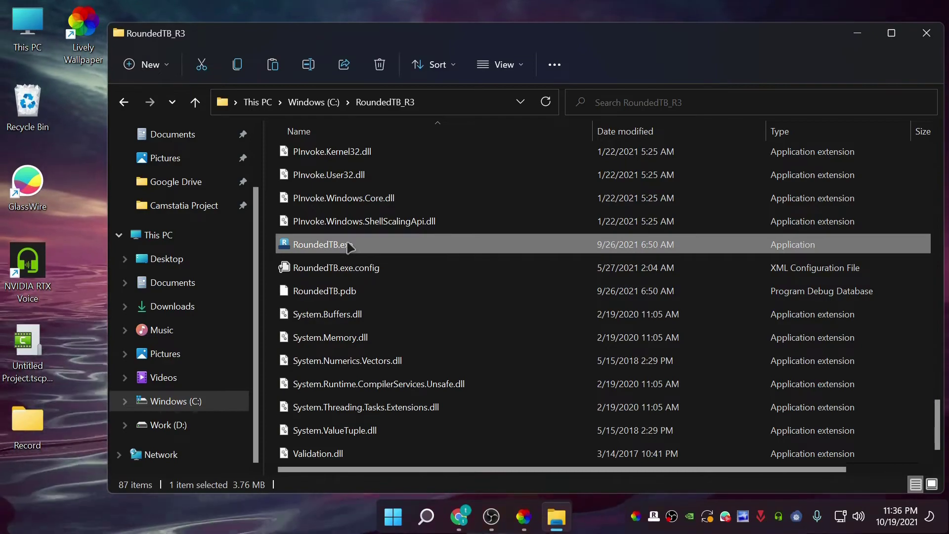
click(859, 34)
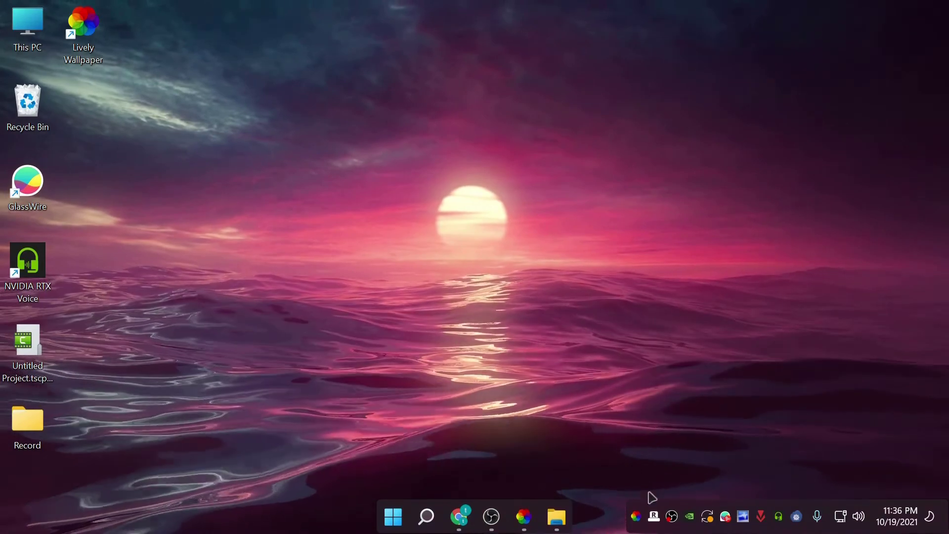
- Show RoundedTB's advanced settings, try the taskbar with Dynamic mode off, and turn Dynamic mode and Show system tray back on
right_click(654, 516)
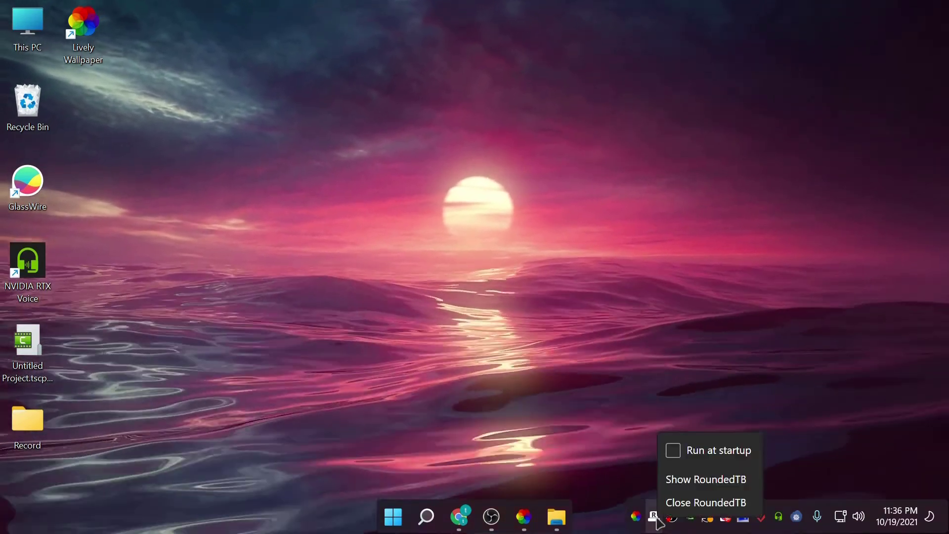
click(662, 523)
right_click(662, 522)
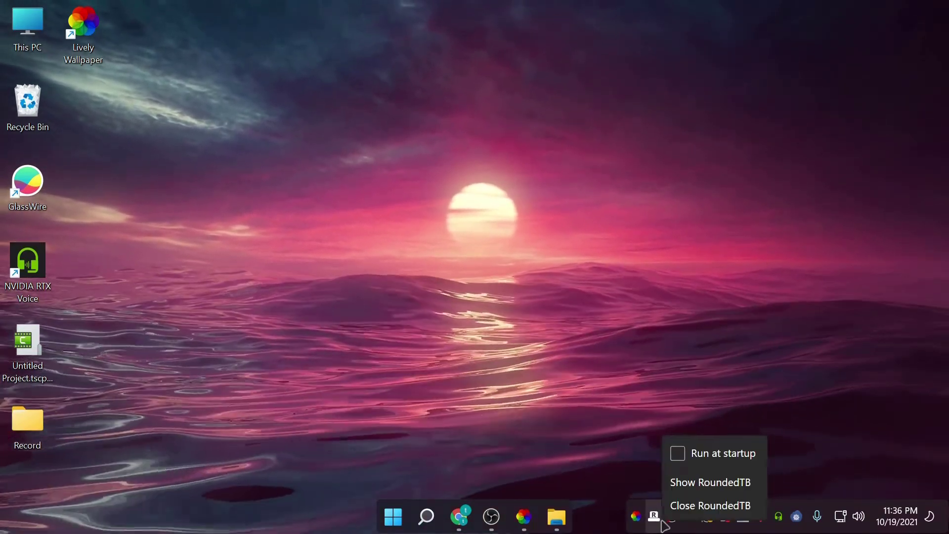
click(741, 487)
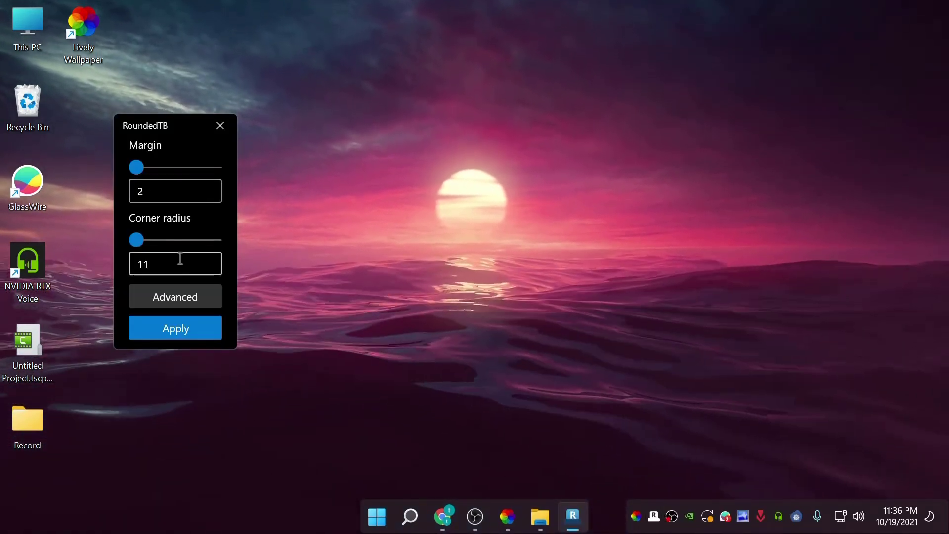
click(193, 297)
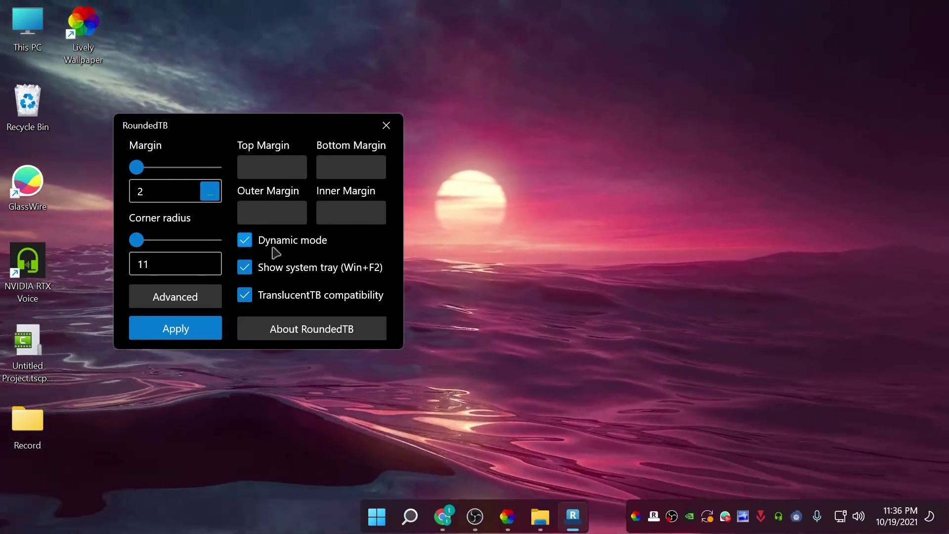
click(244, 241)
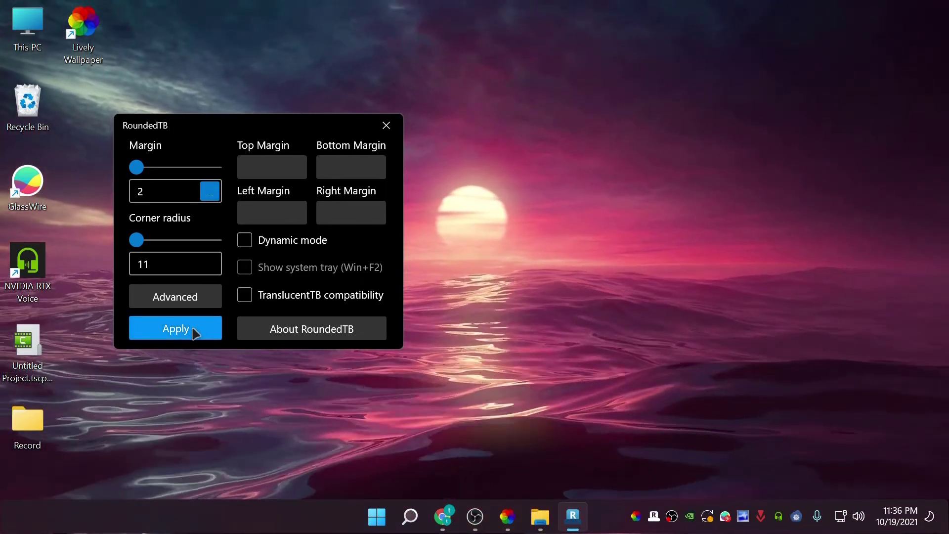
click(245, 241)
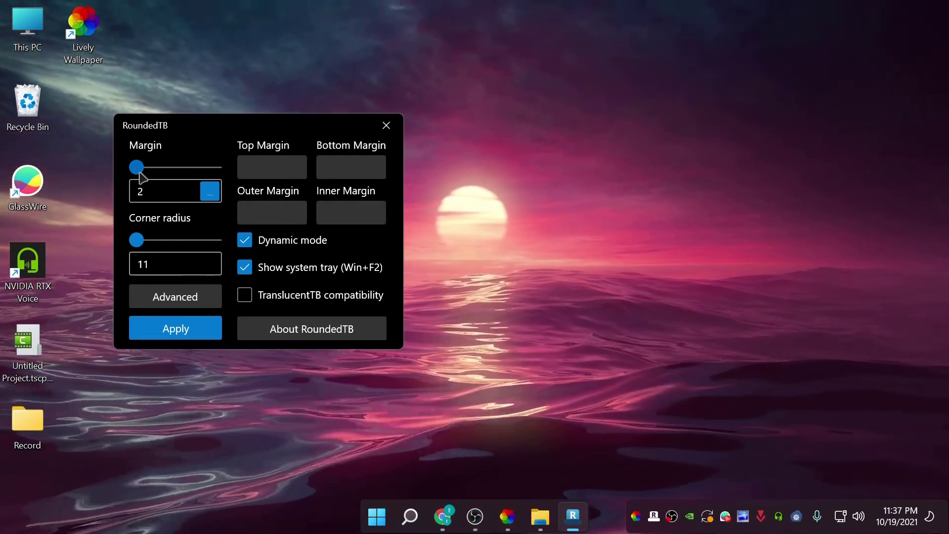
- Try RoundedTB taskbar margins of 10 and 0, and return the margin to 2
drag(140, 173, 174, 177)
click(174, 336)
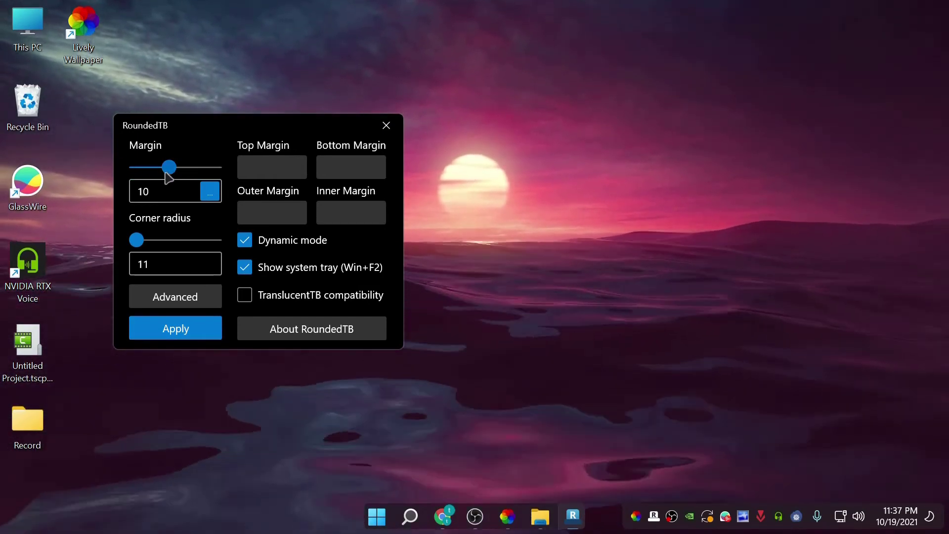
drag(138, 177, 141, 178)
click(171, 331)
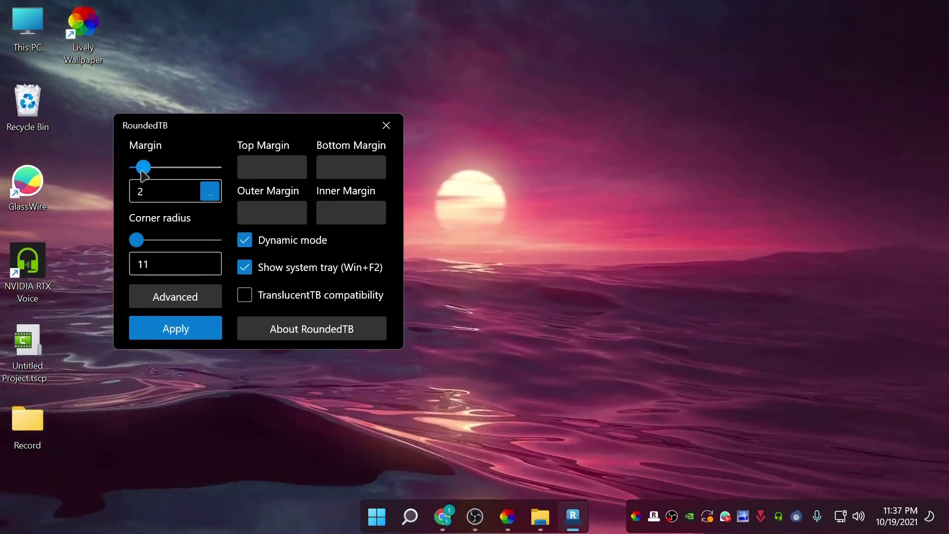
drag(142, 173, 131, 176)
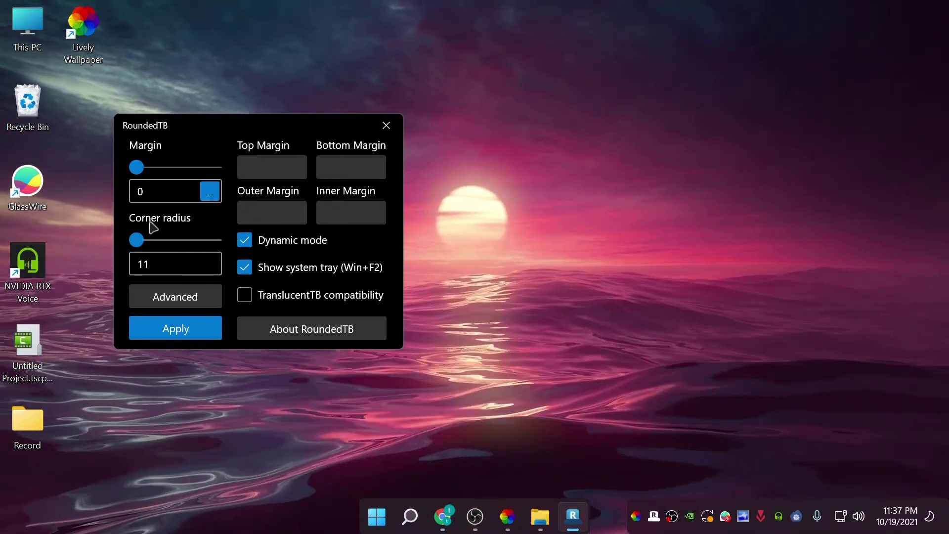
drag(136, 168, 141, 168)
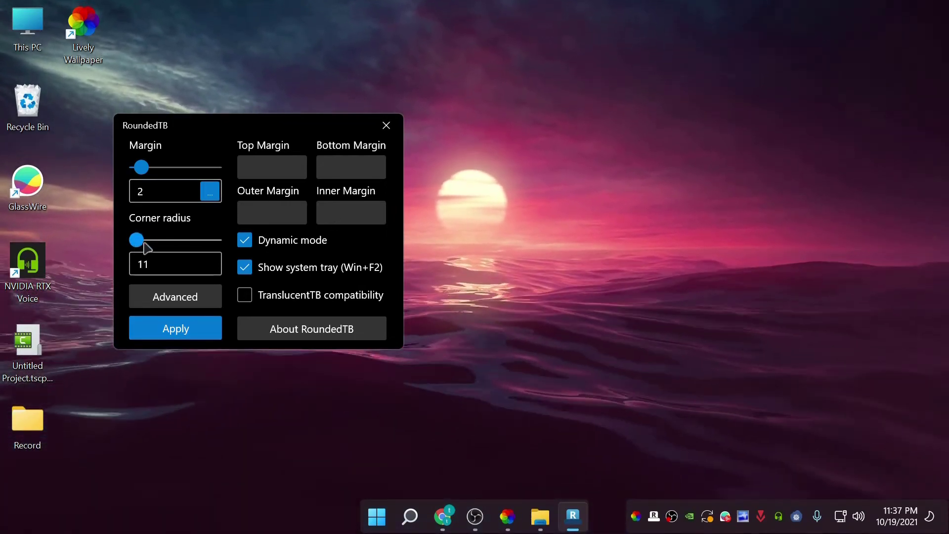
- Try corner radii of 20, 48 and 14 for the taskbar, settle on 12, and close the RoundedTB settings
drag(136, 240, 153, 248)
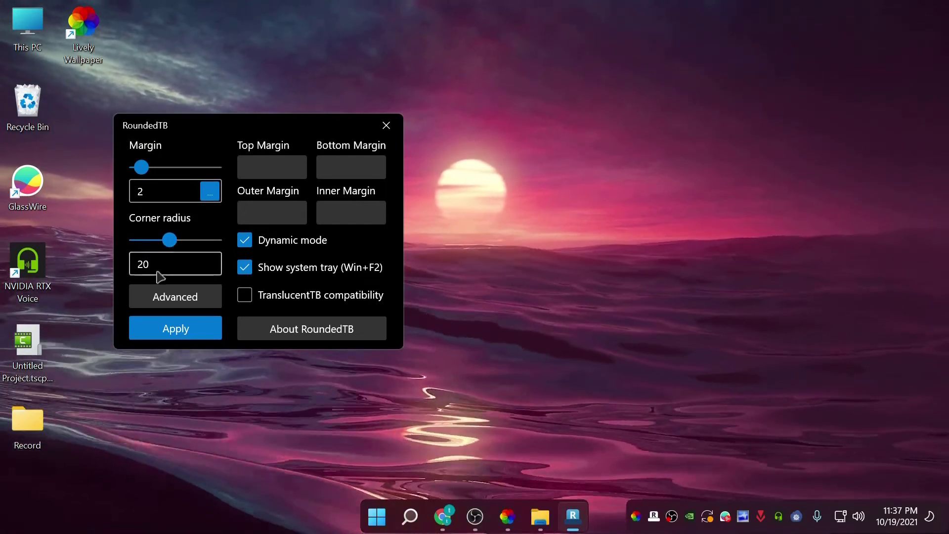
drag(172, 240, 180, 242)
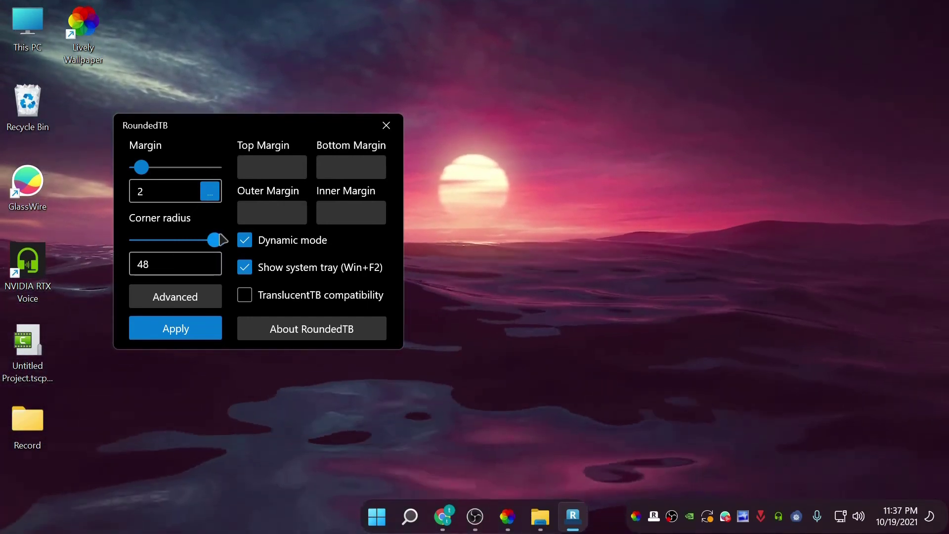
drag(216, 241, 163, 245)
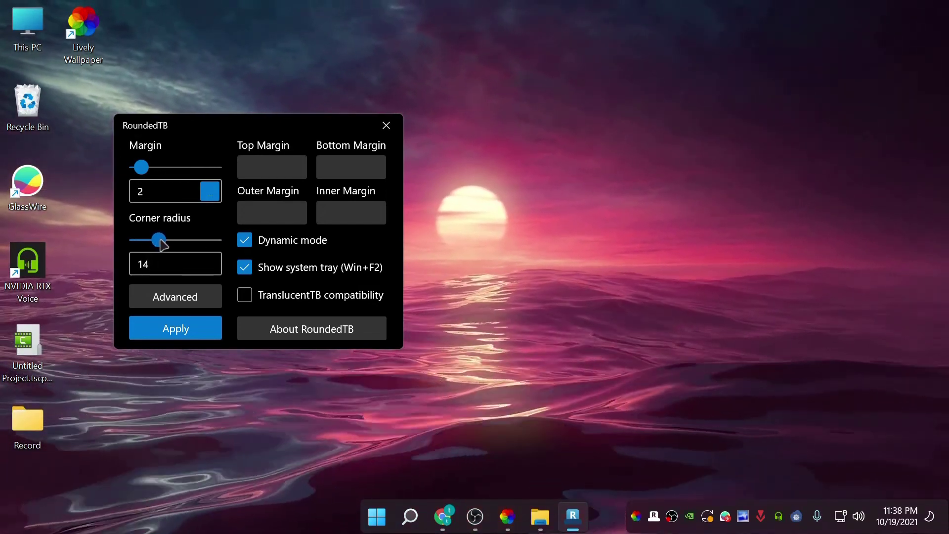
drag(159, 241, 156, 241)
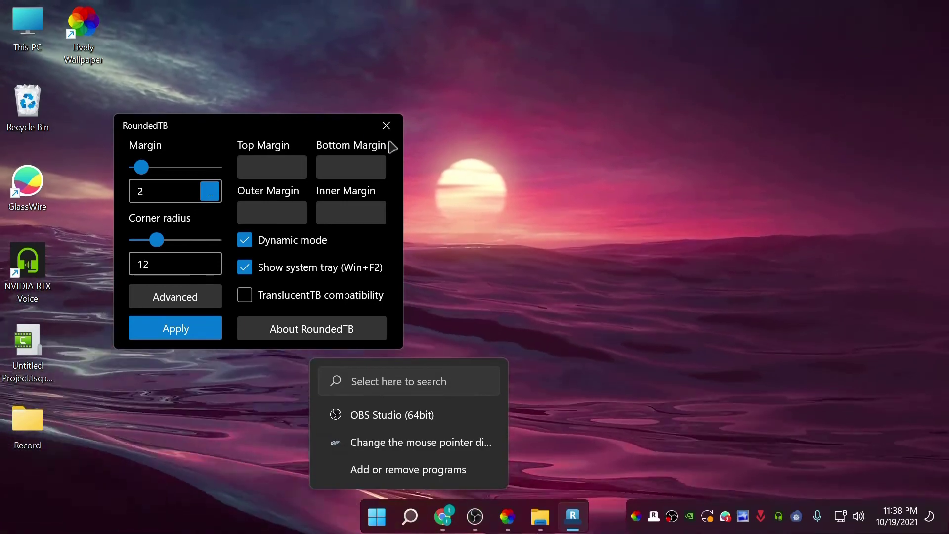
click(386, 125)
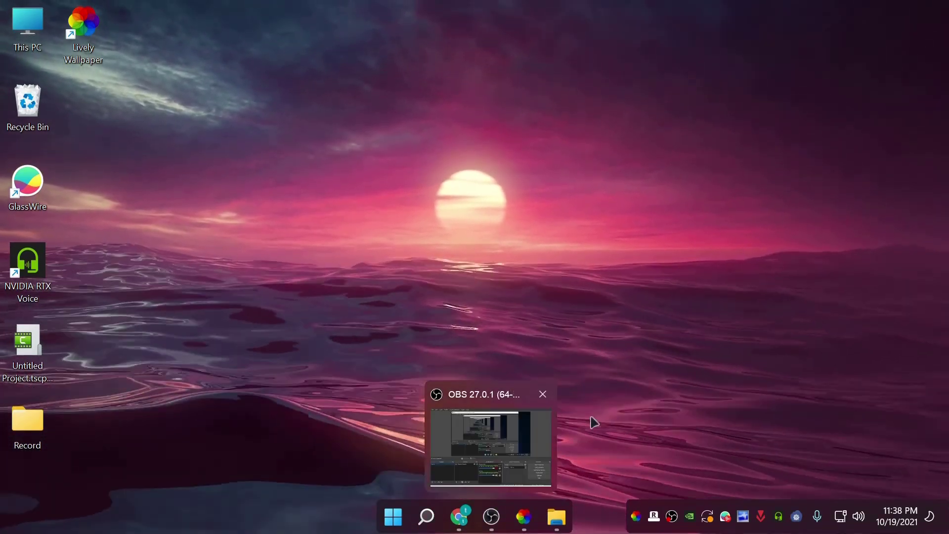
- Enable Run at startup for RoundedTB from its system tray entry
right_click(655, 518)
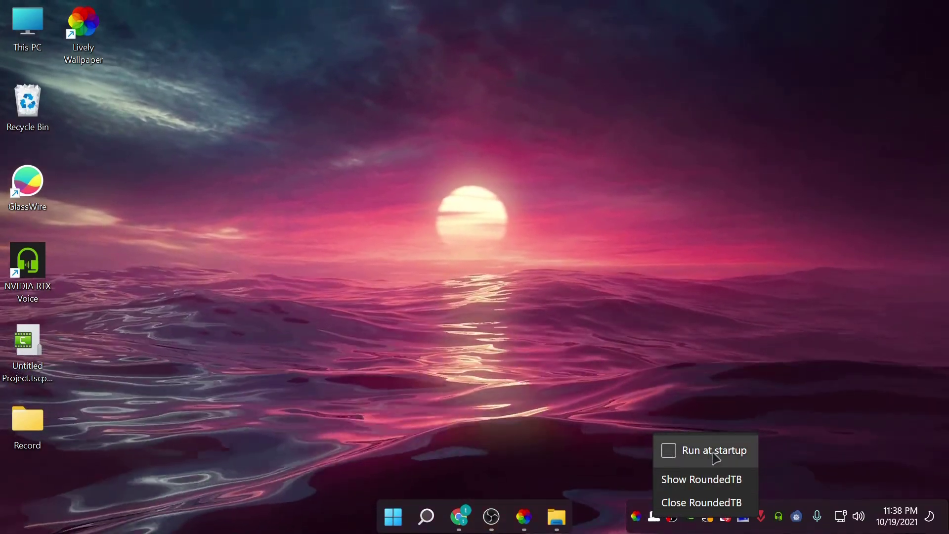
click(668, 452)
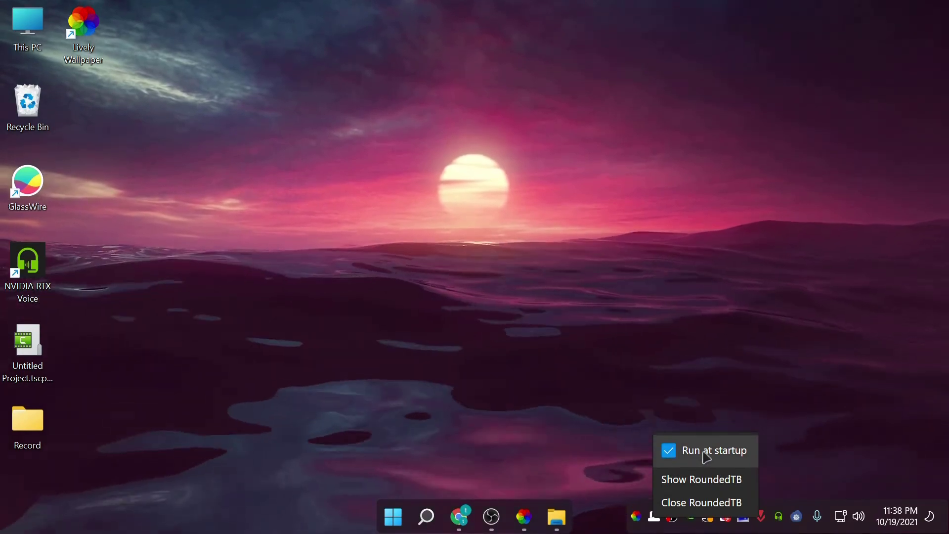
click(721, 457)
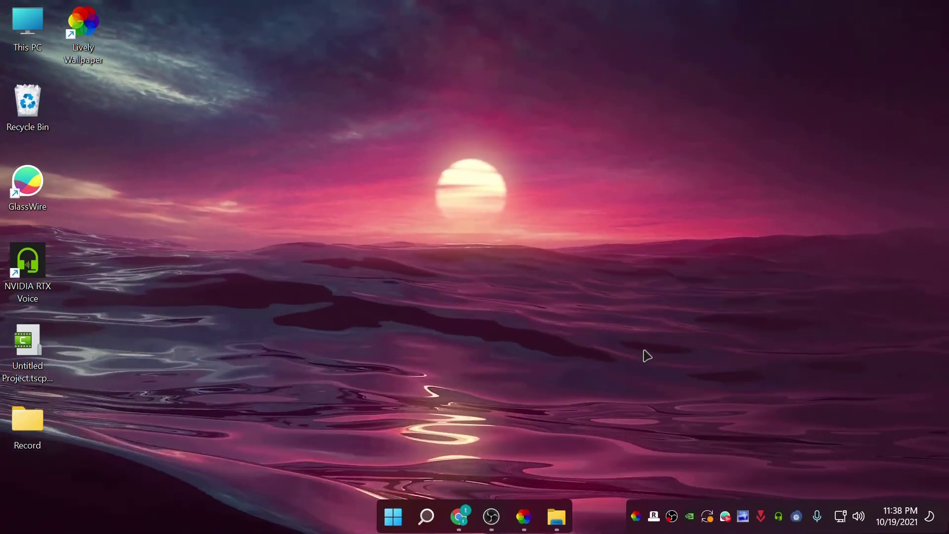